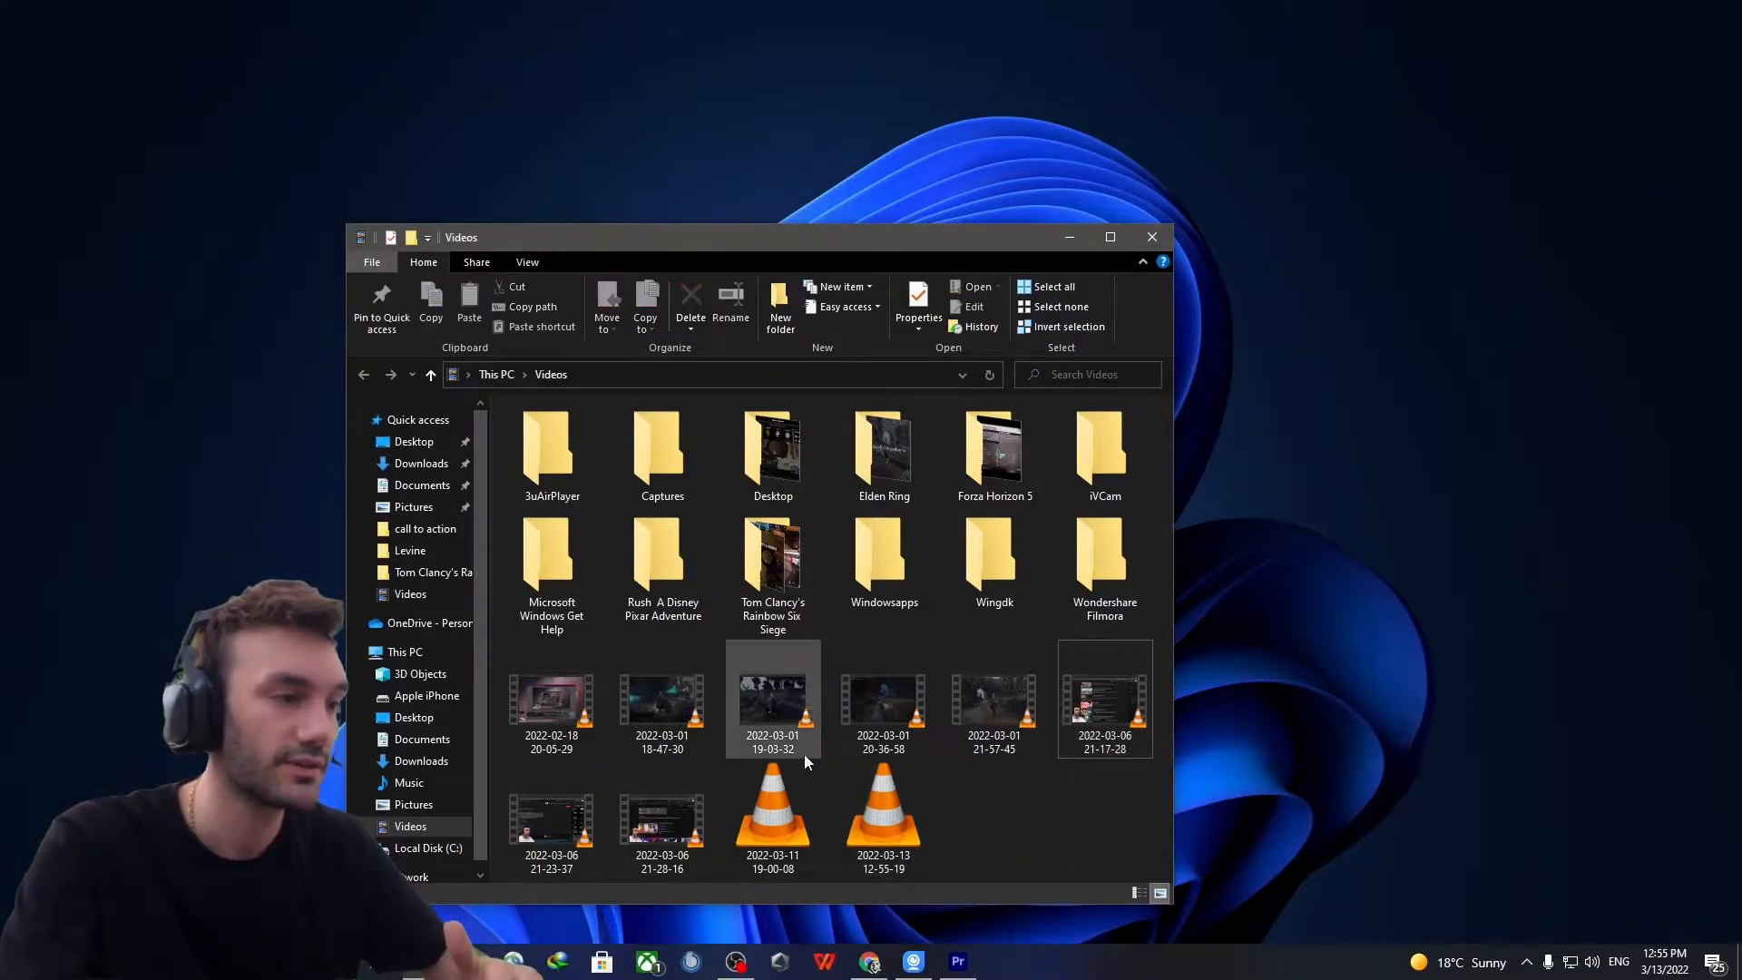
double_click(1103, 687)
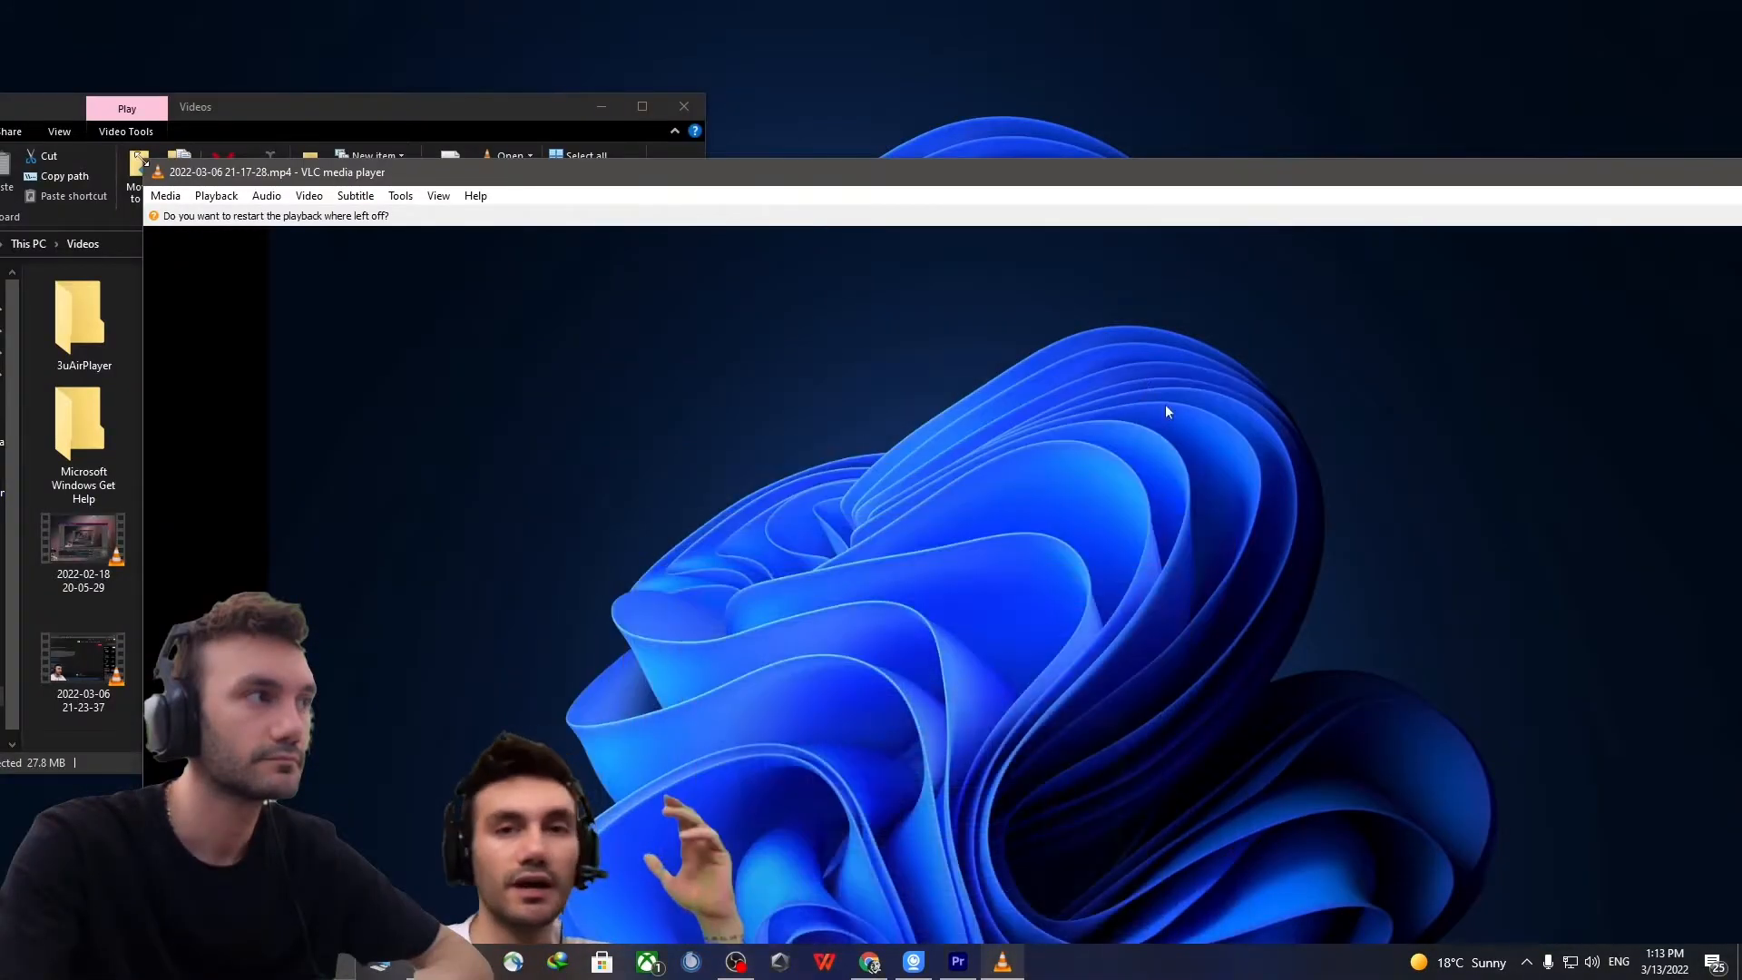
drag(150, 159, 609, 109)
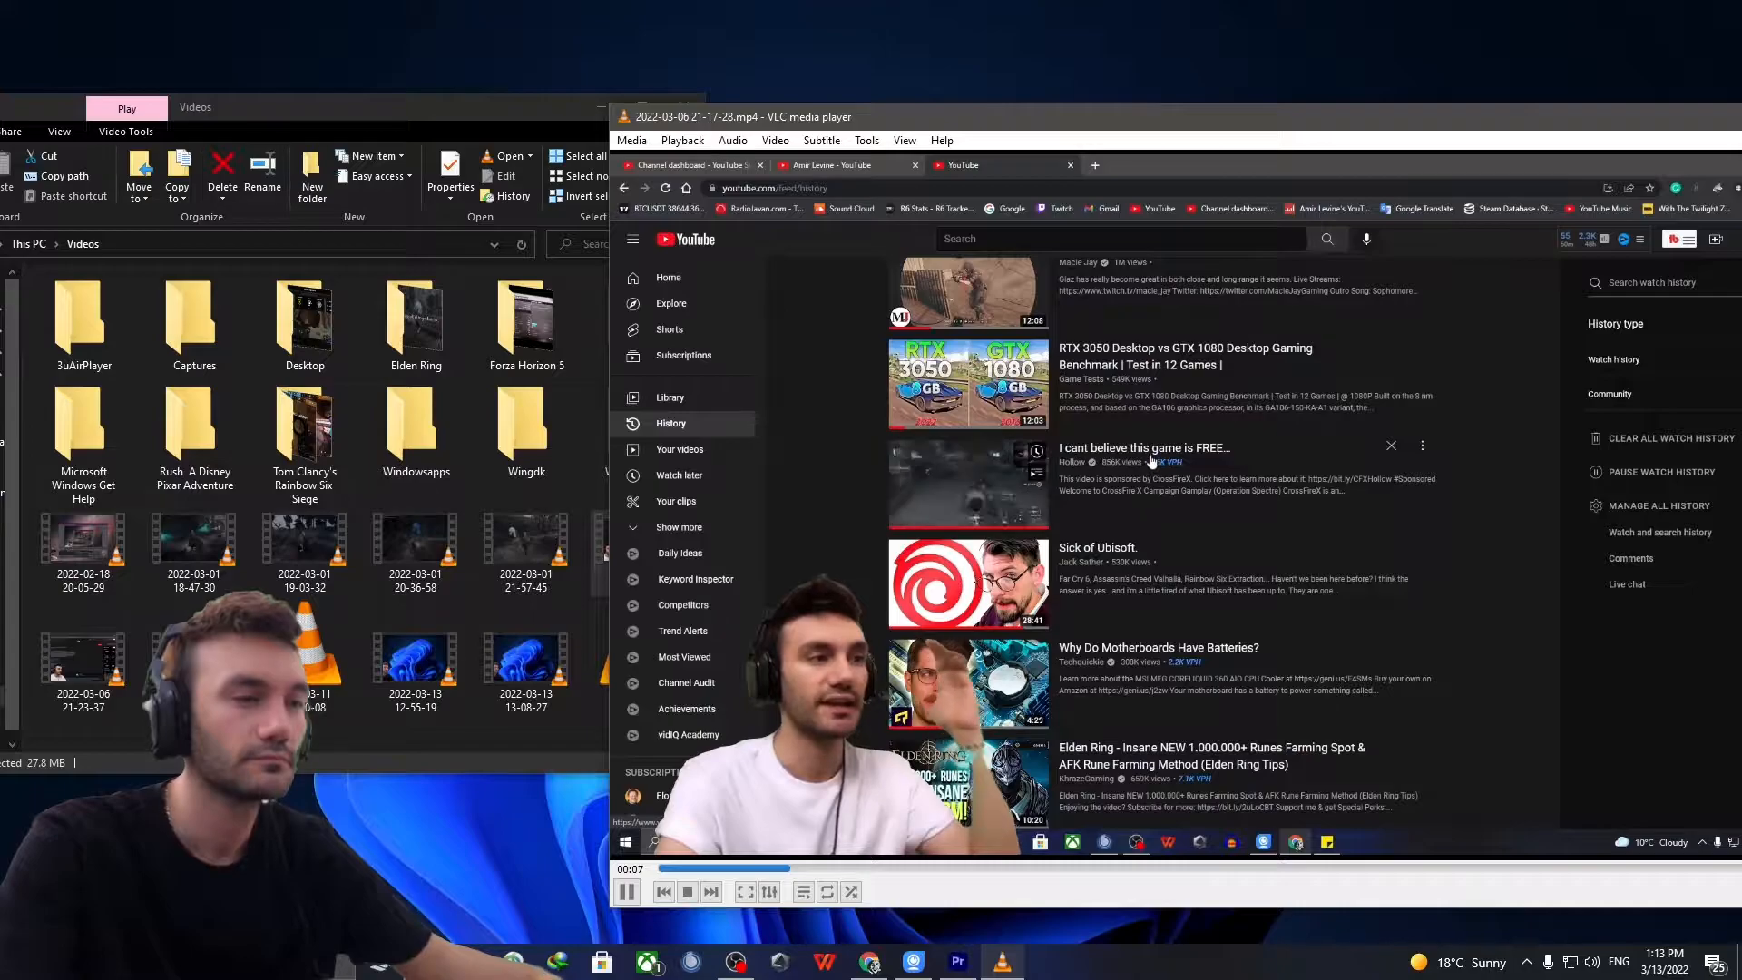
key(space)
key(space)
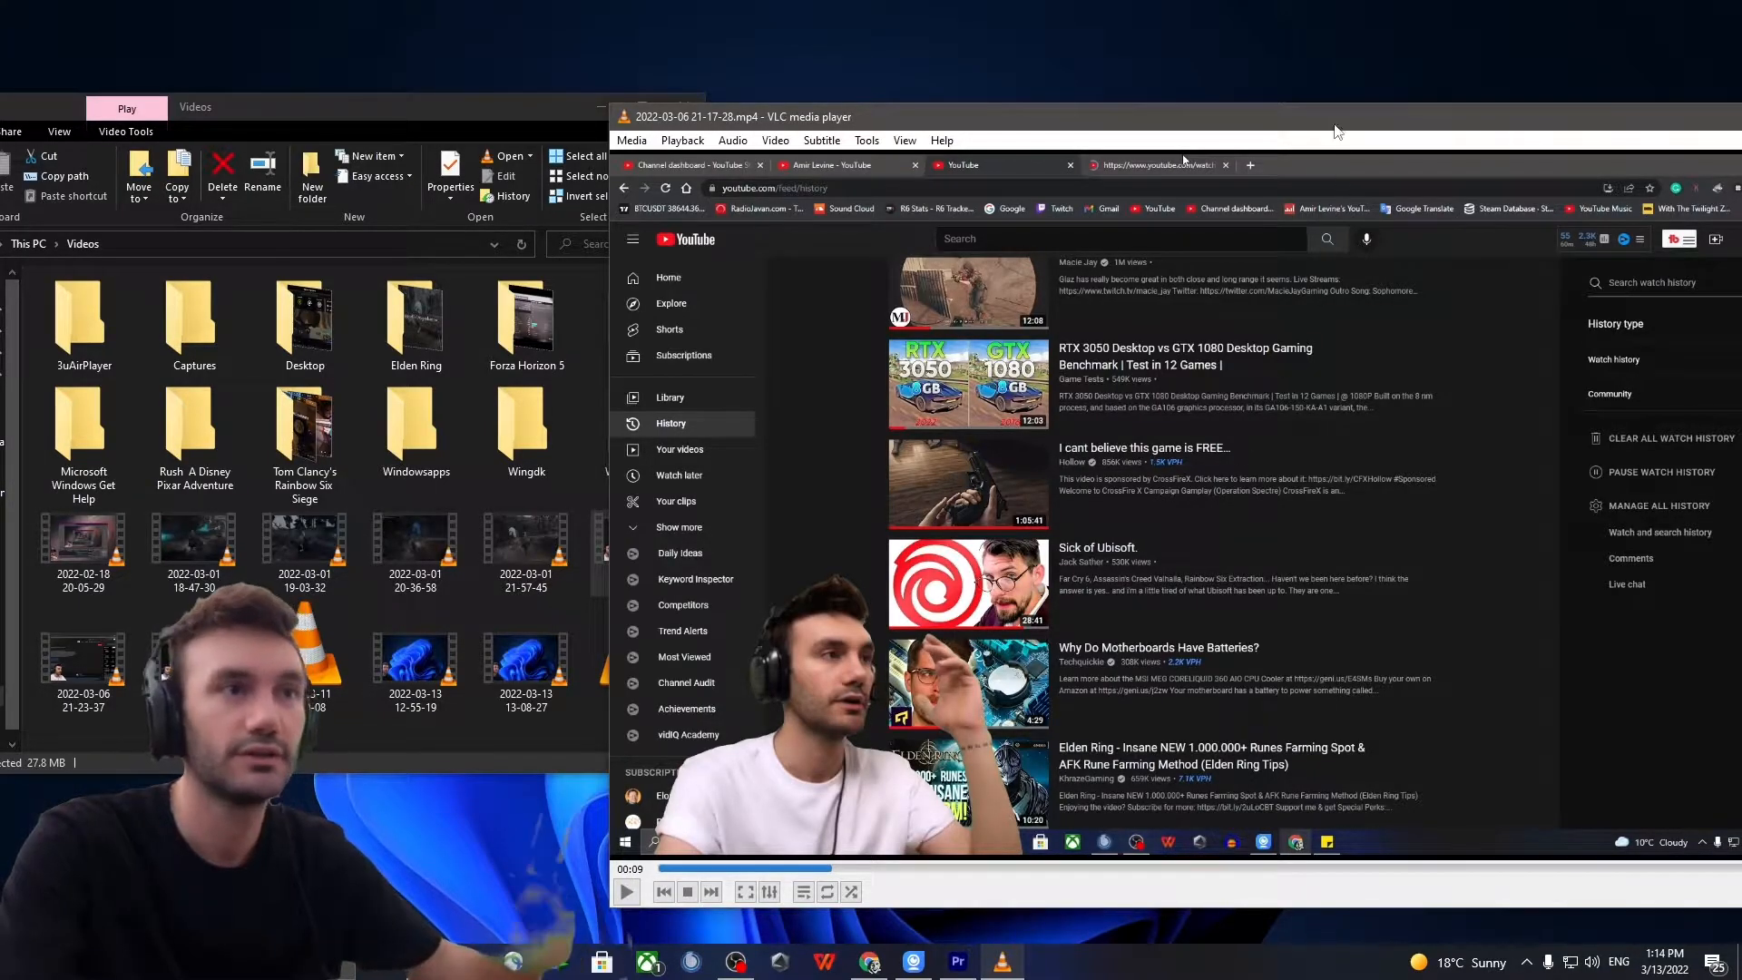
drag(1309, 122, 953, 110)
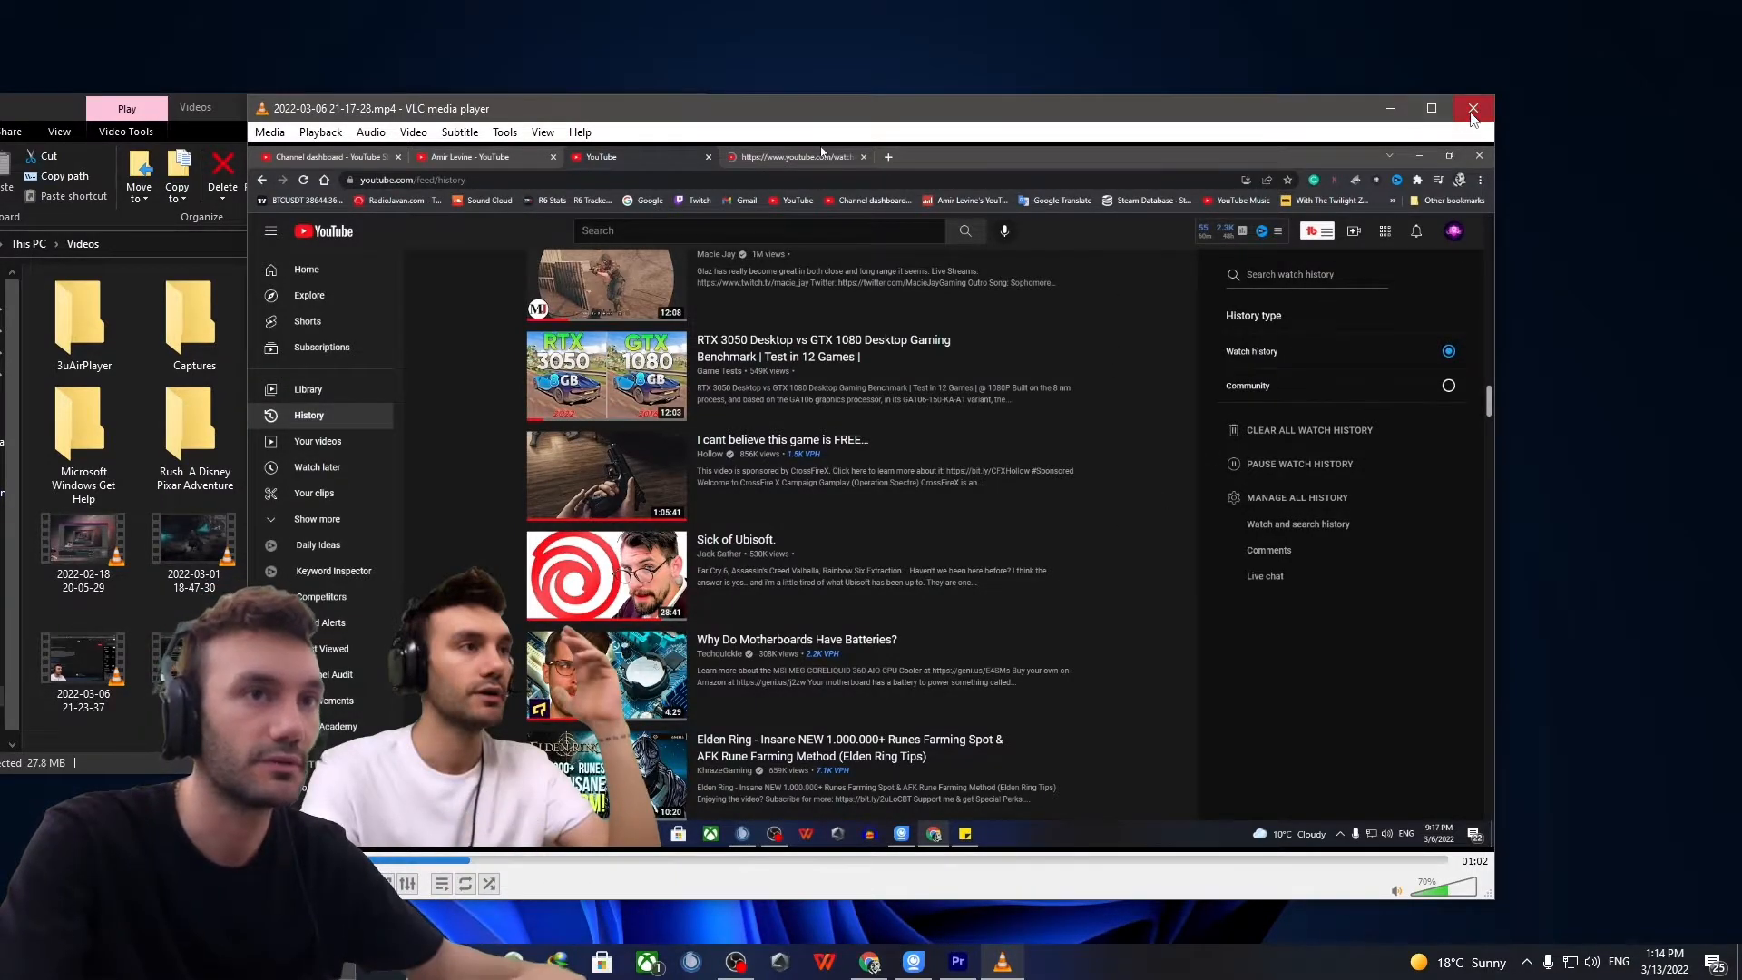
click(1472, 109)
click(958, 963)
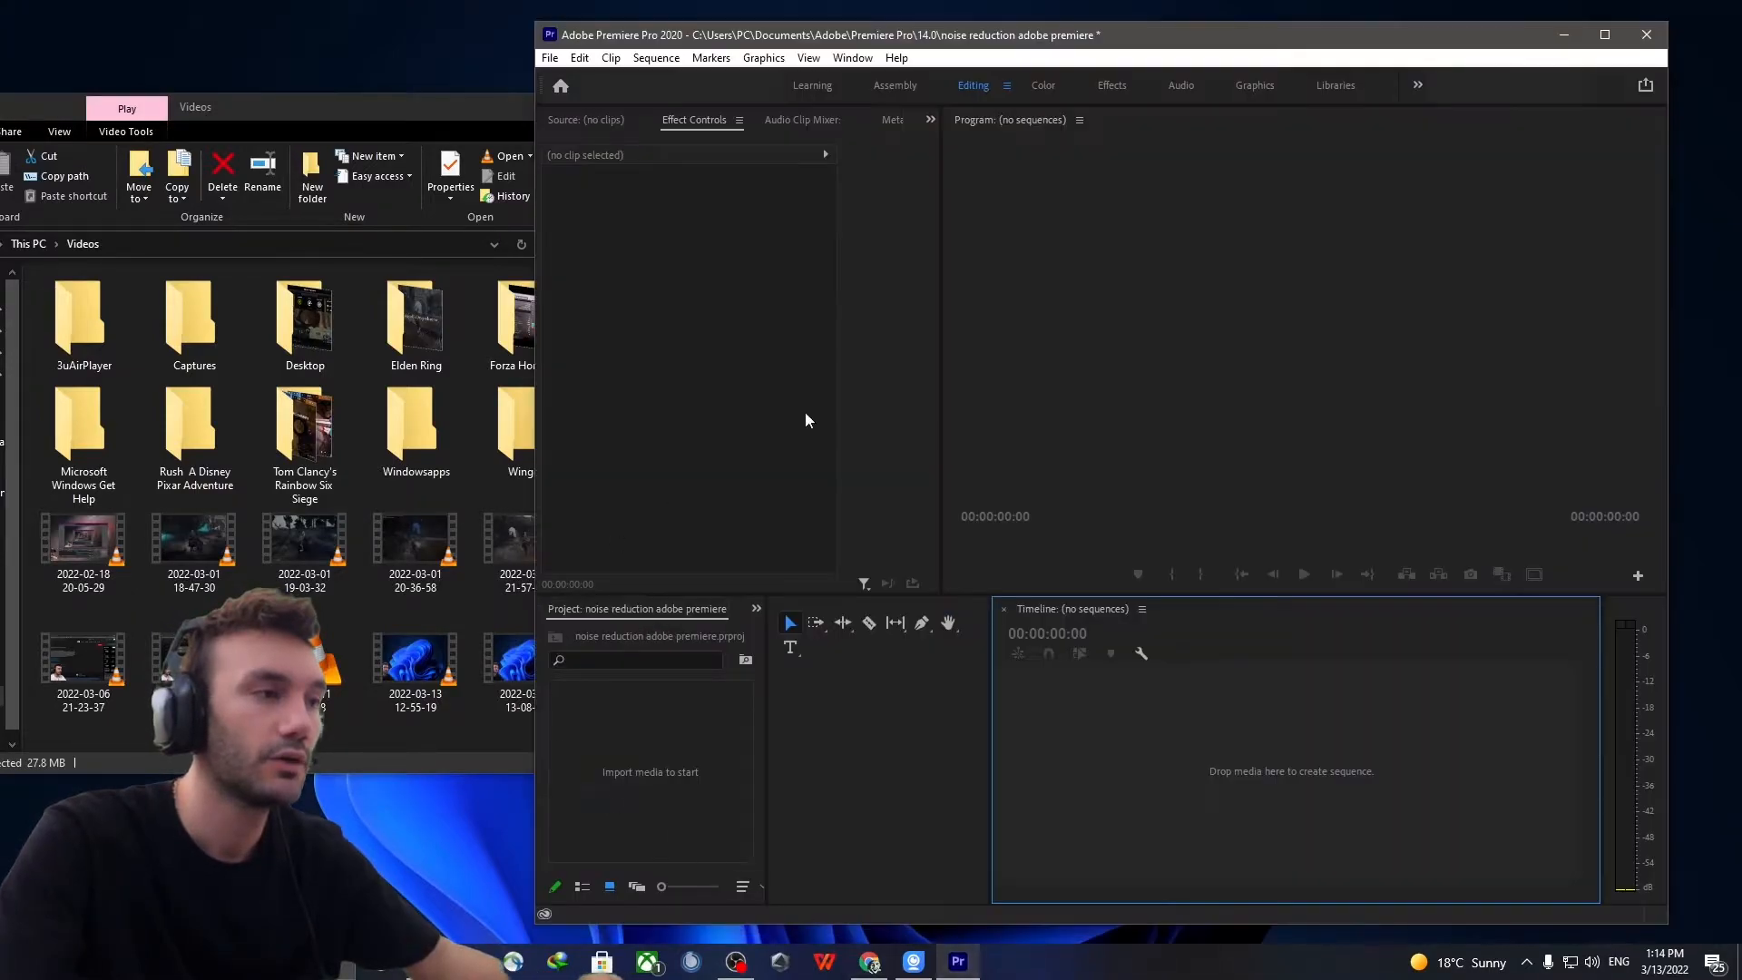
drag(1159, 47, 1231, 74)
drag(591, 113, 446, 102)
drag(479, 535, 1092, 780)
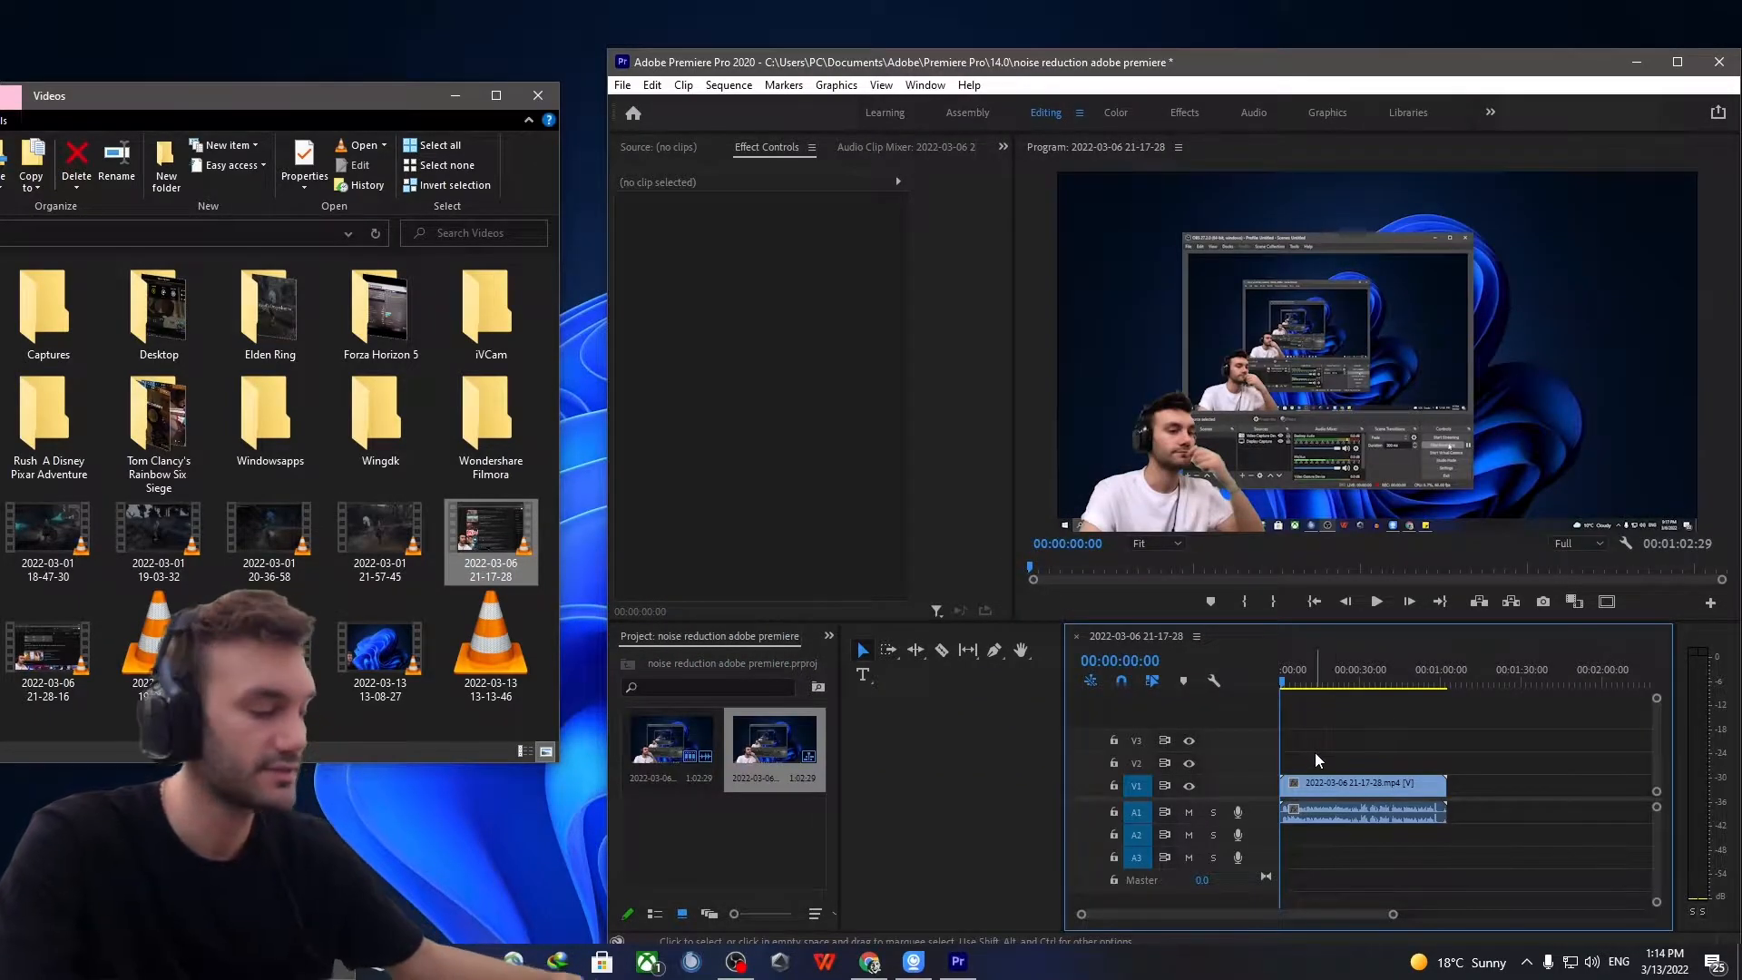
key(=)
key(=)
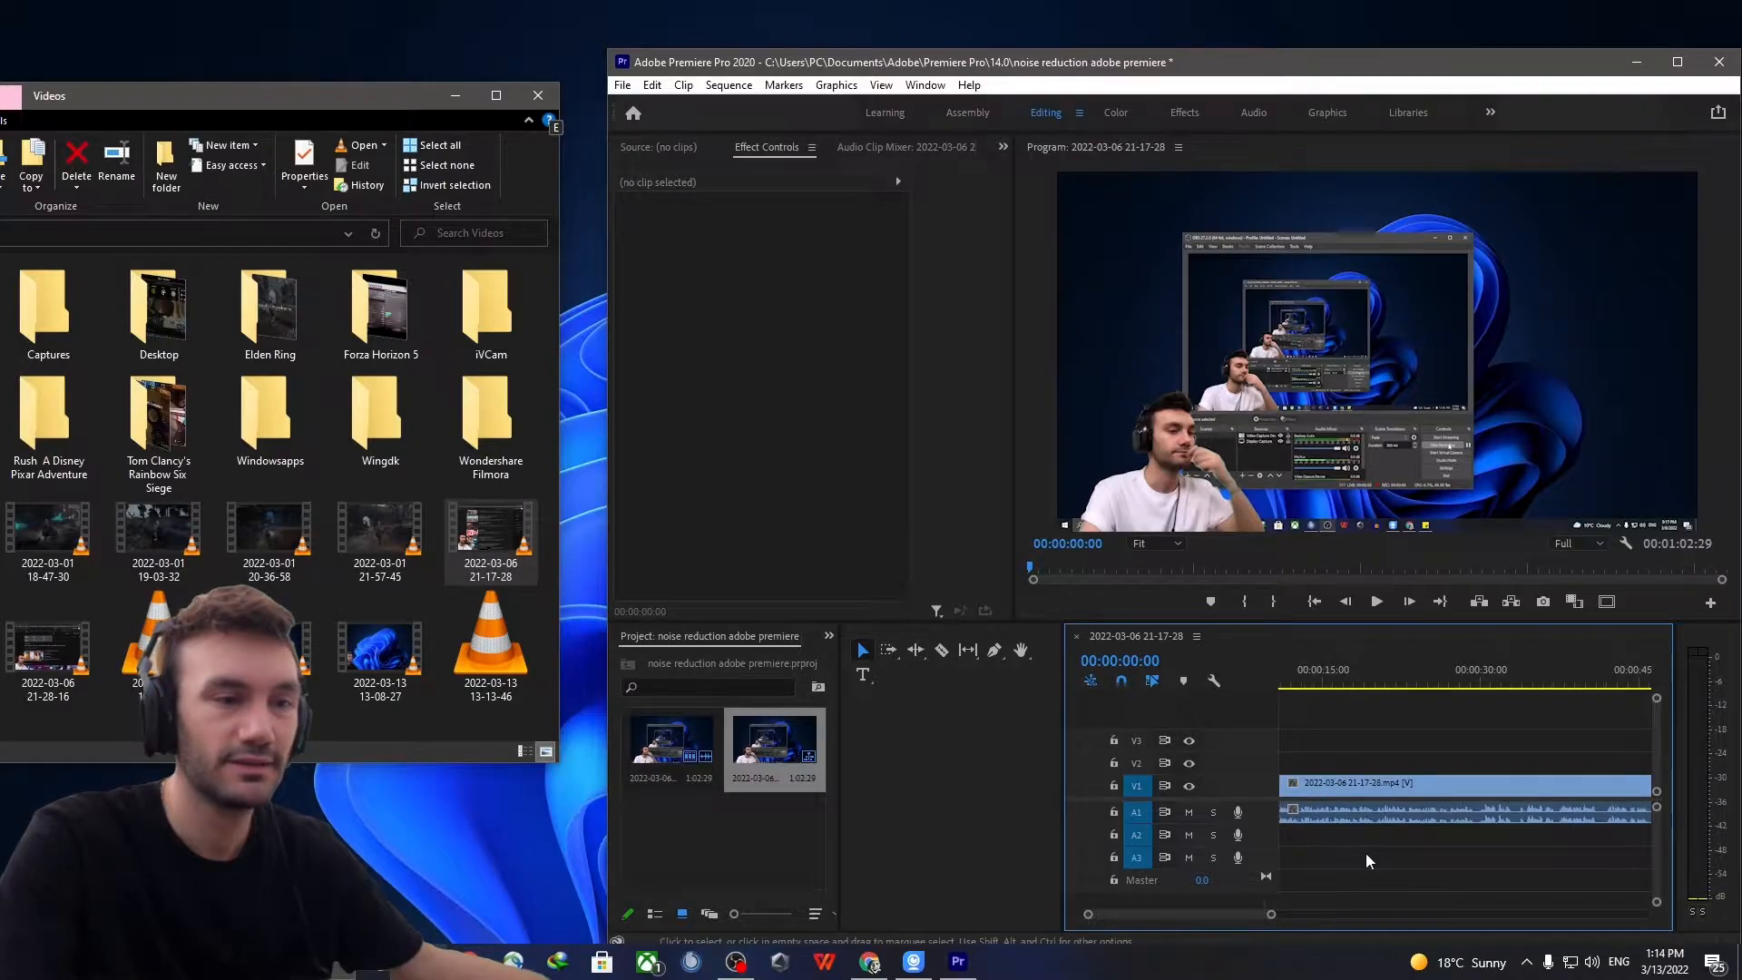
drag(1179, 913, 1145, 914)
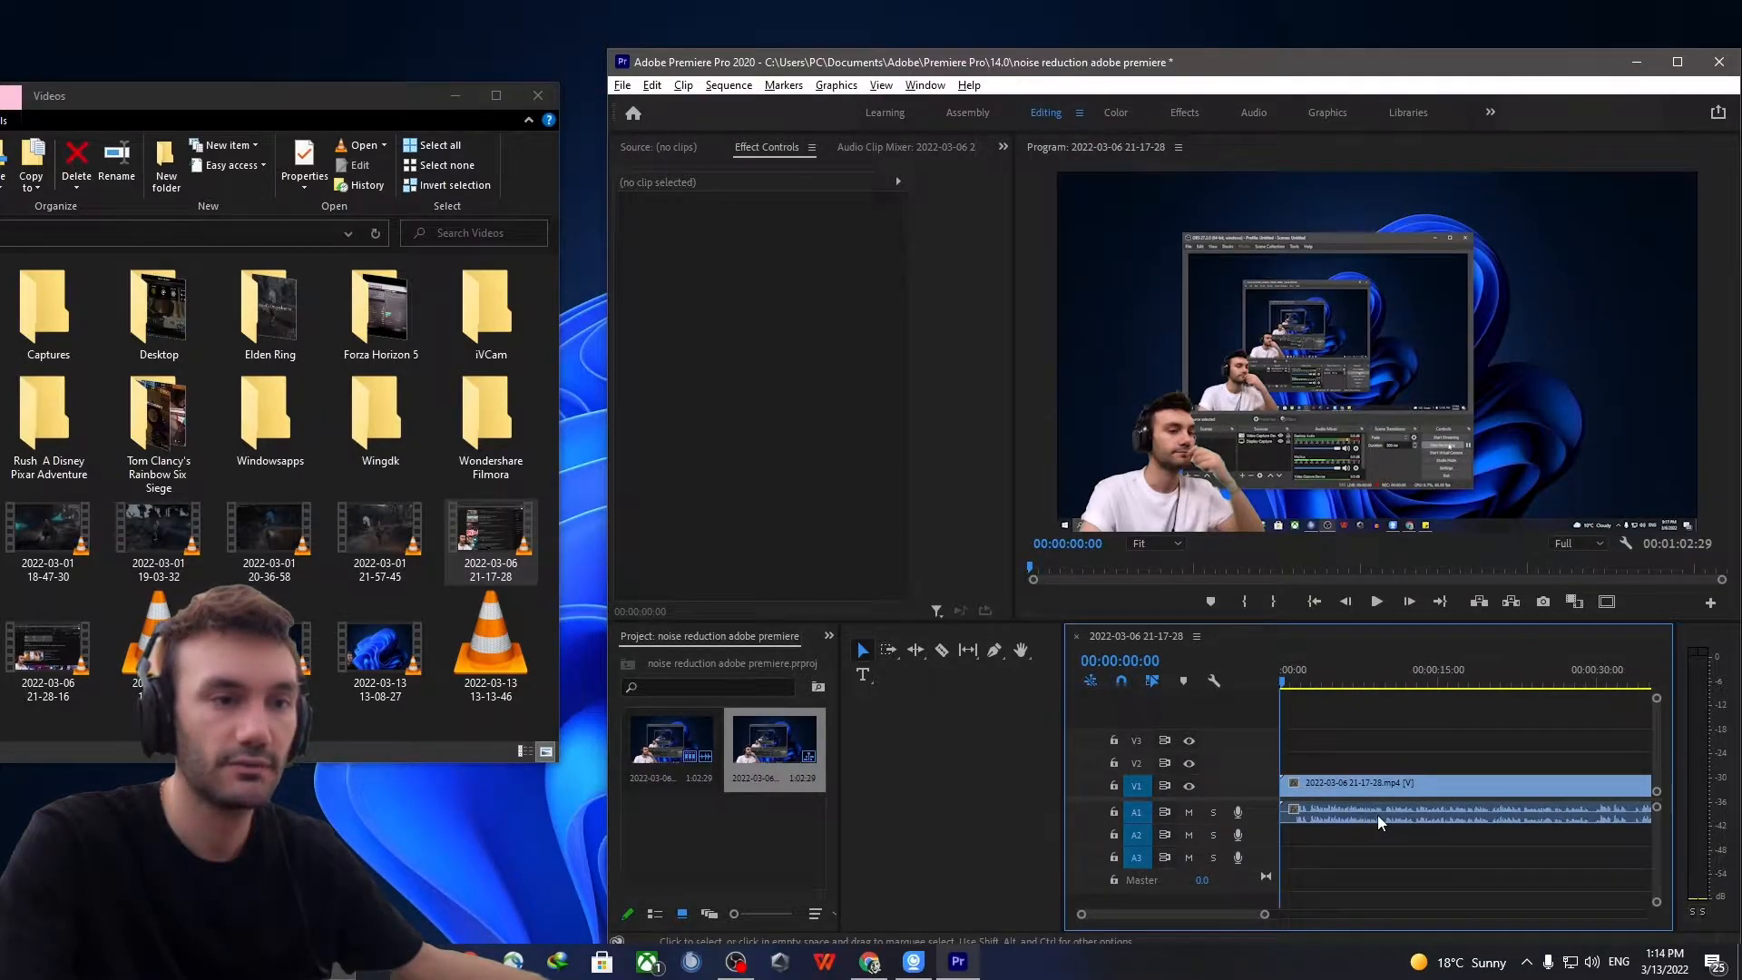
Widen the project panel slightly and maximize the Premiere Pro window
drag(839, 685, 854, 685)
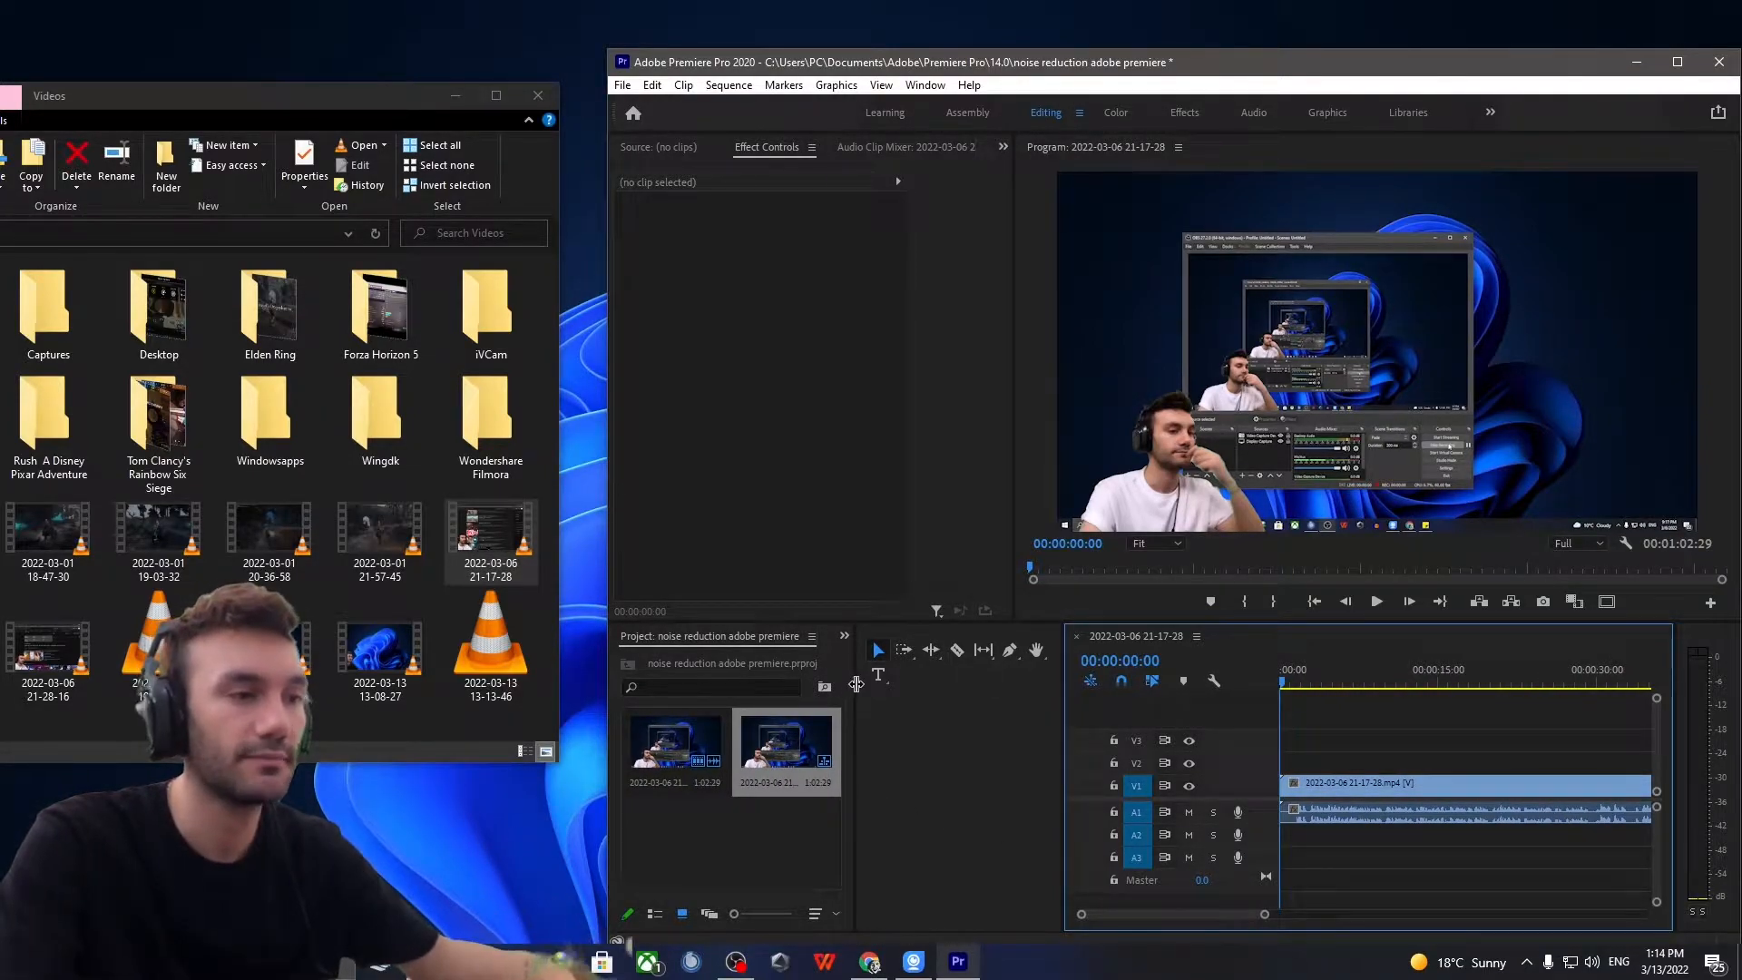
drag(1197, 65, 1161, 1)
click(355, 739)
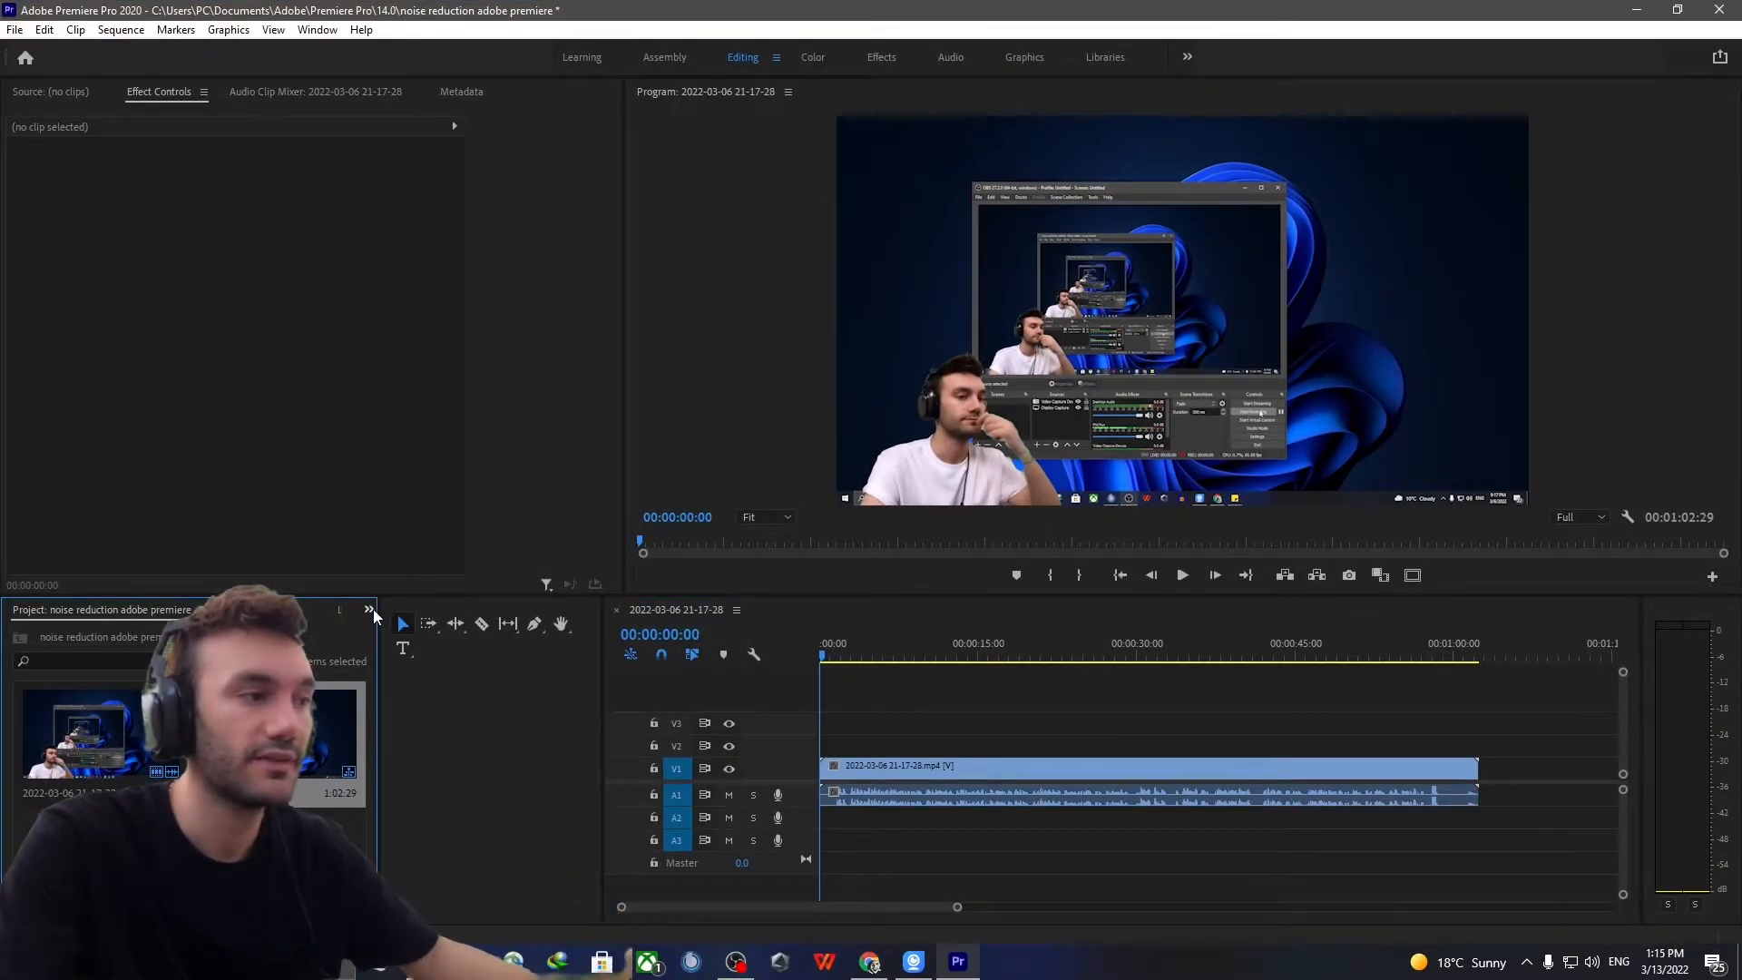
Widen the project panel group and bring up the Effects panel
click(369, 610)
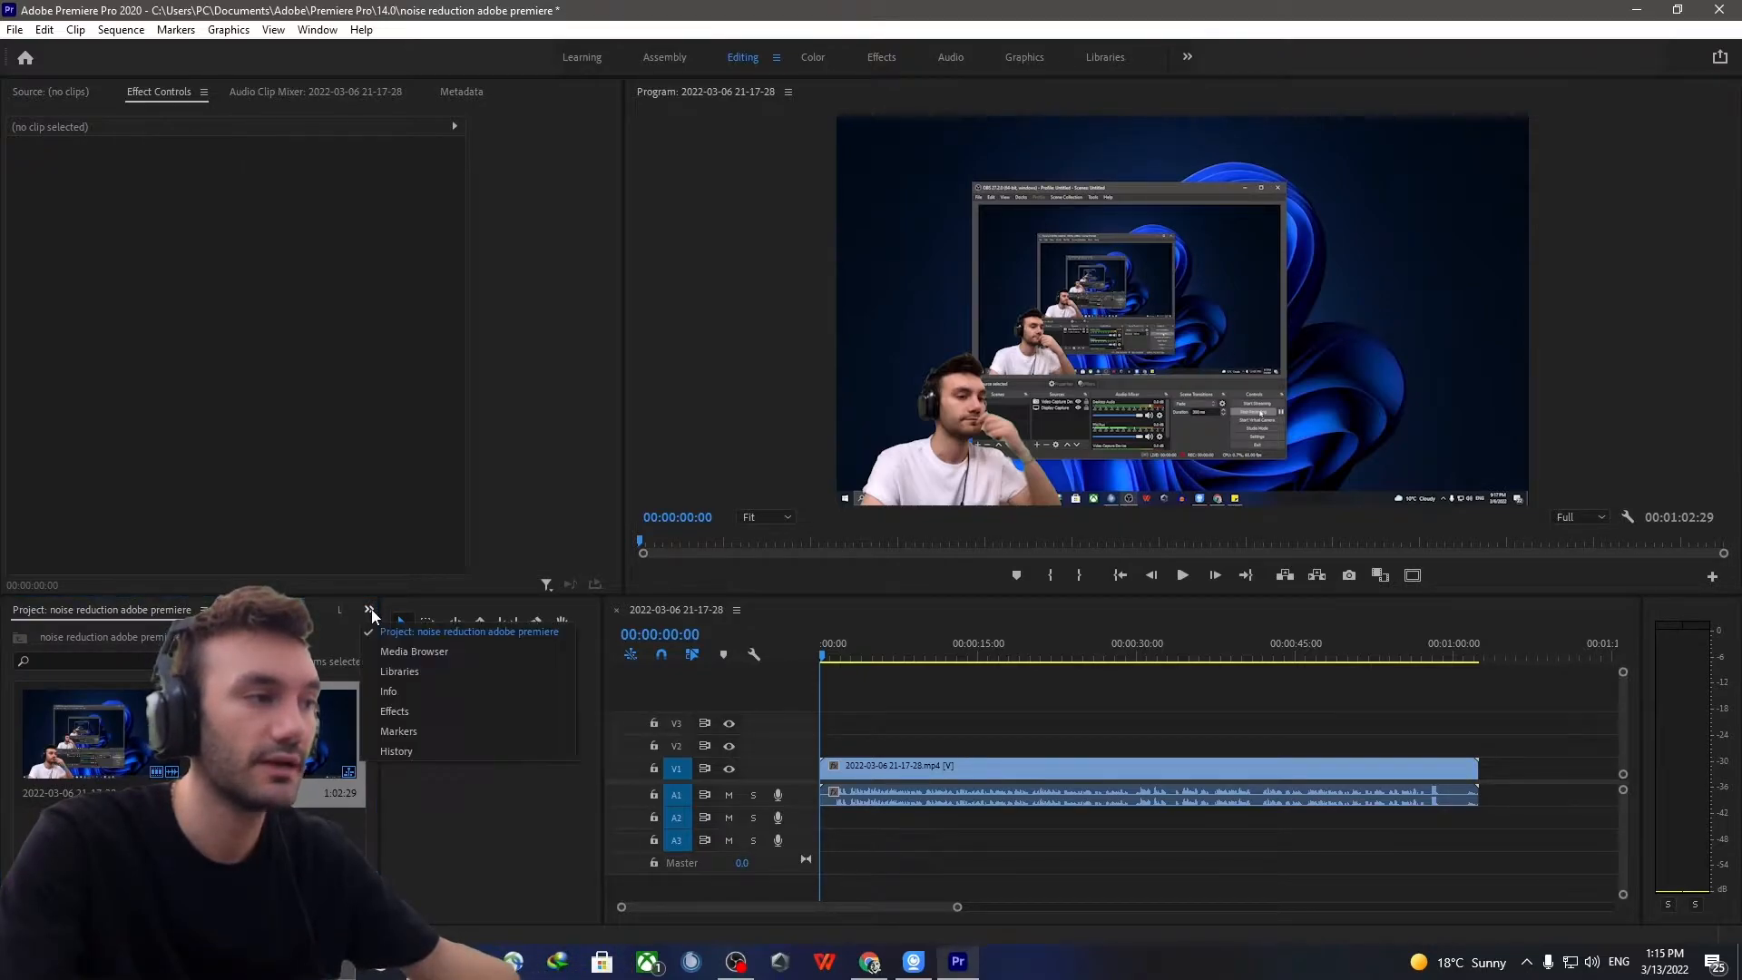
click(395, 713)
click(21, 614)
click(9, 613)
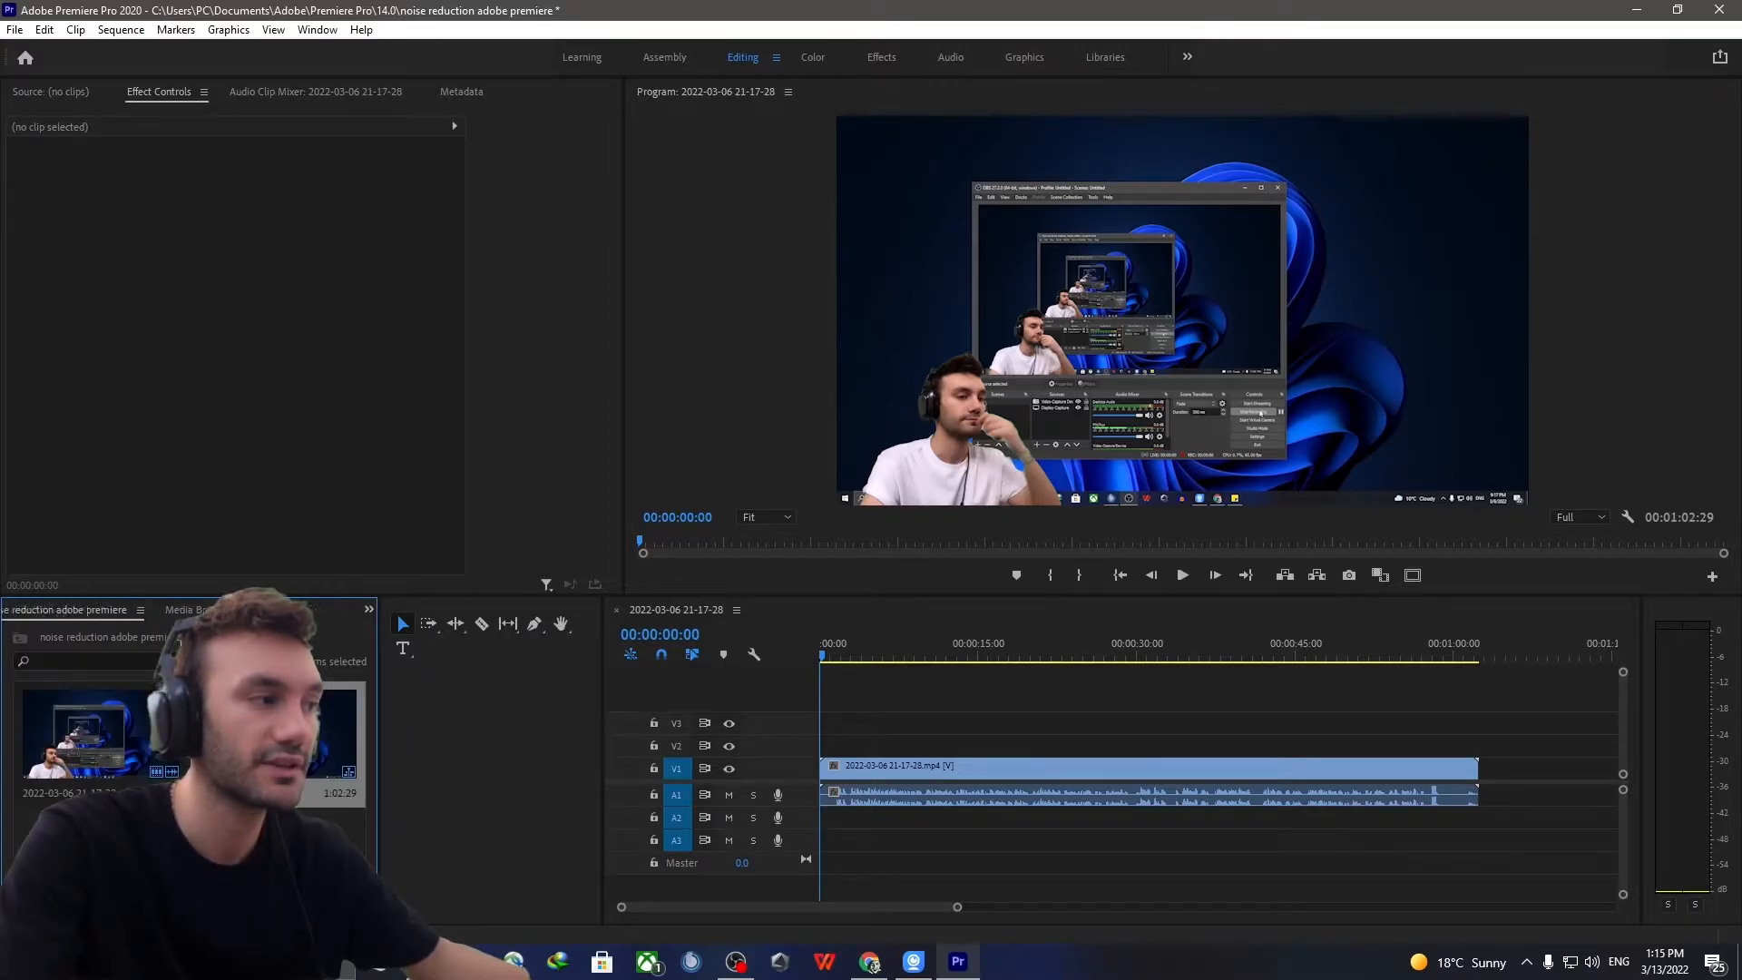
drag(379, 655, 572, 662)
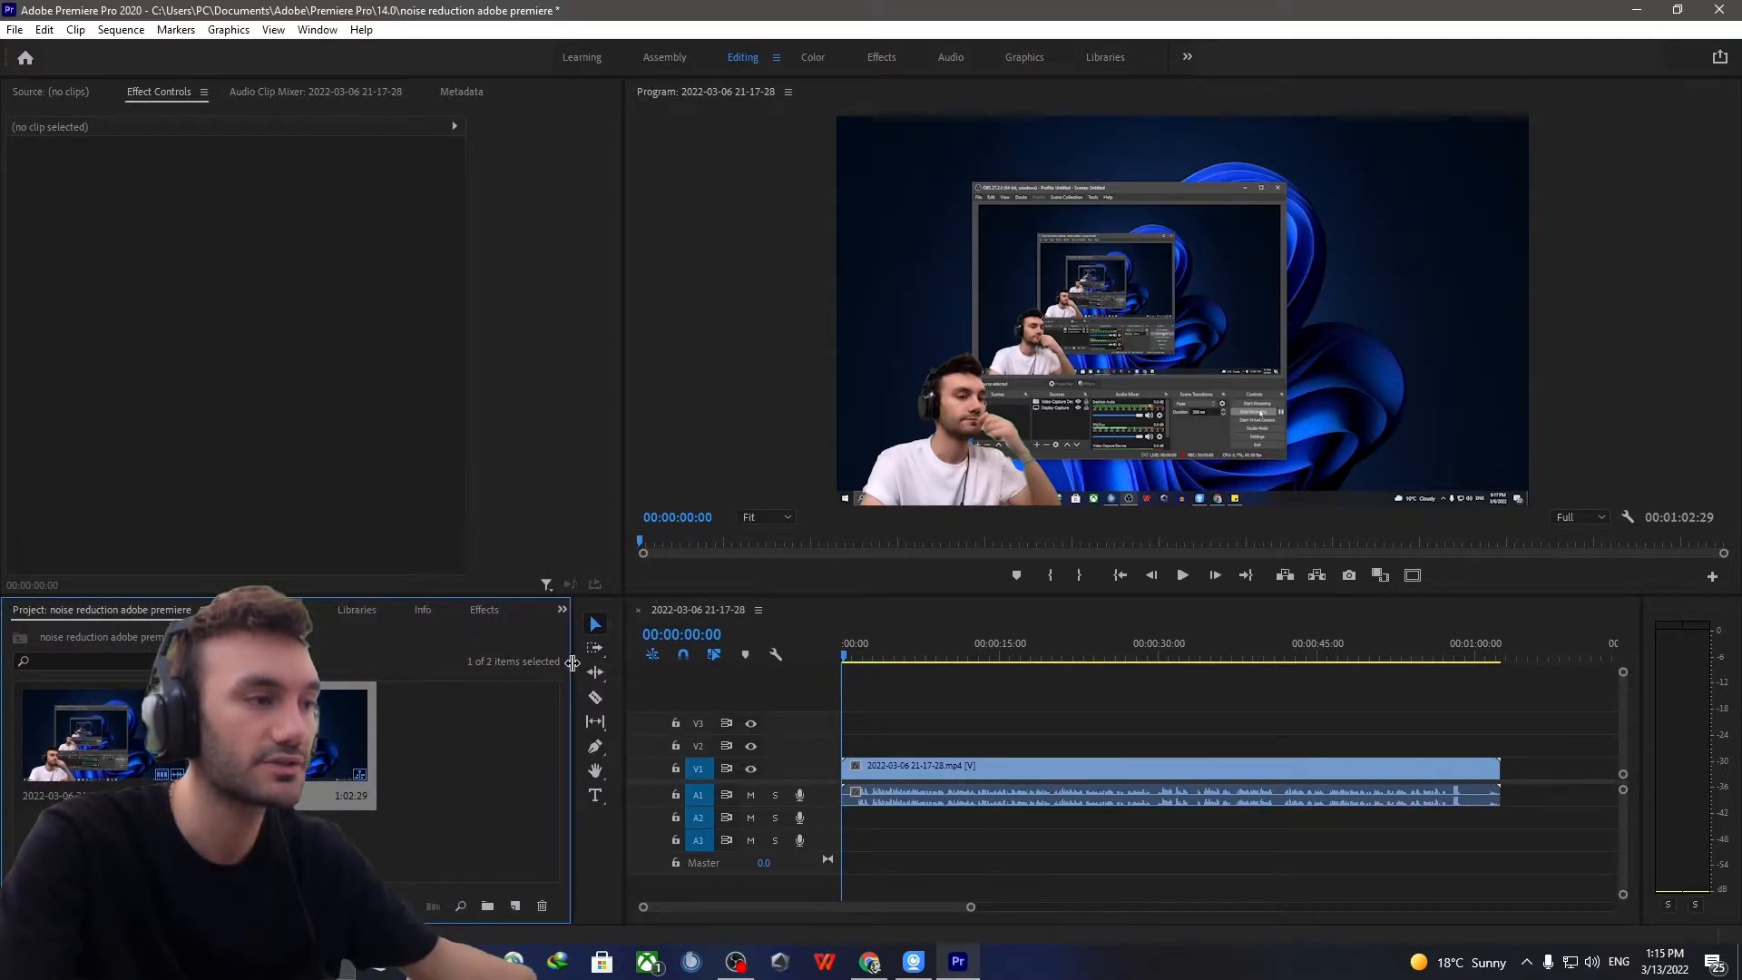
click(483, 609)
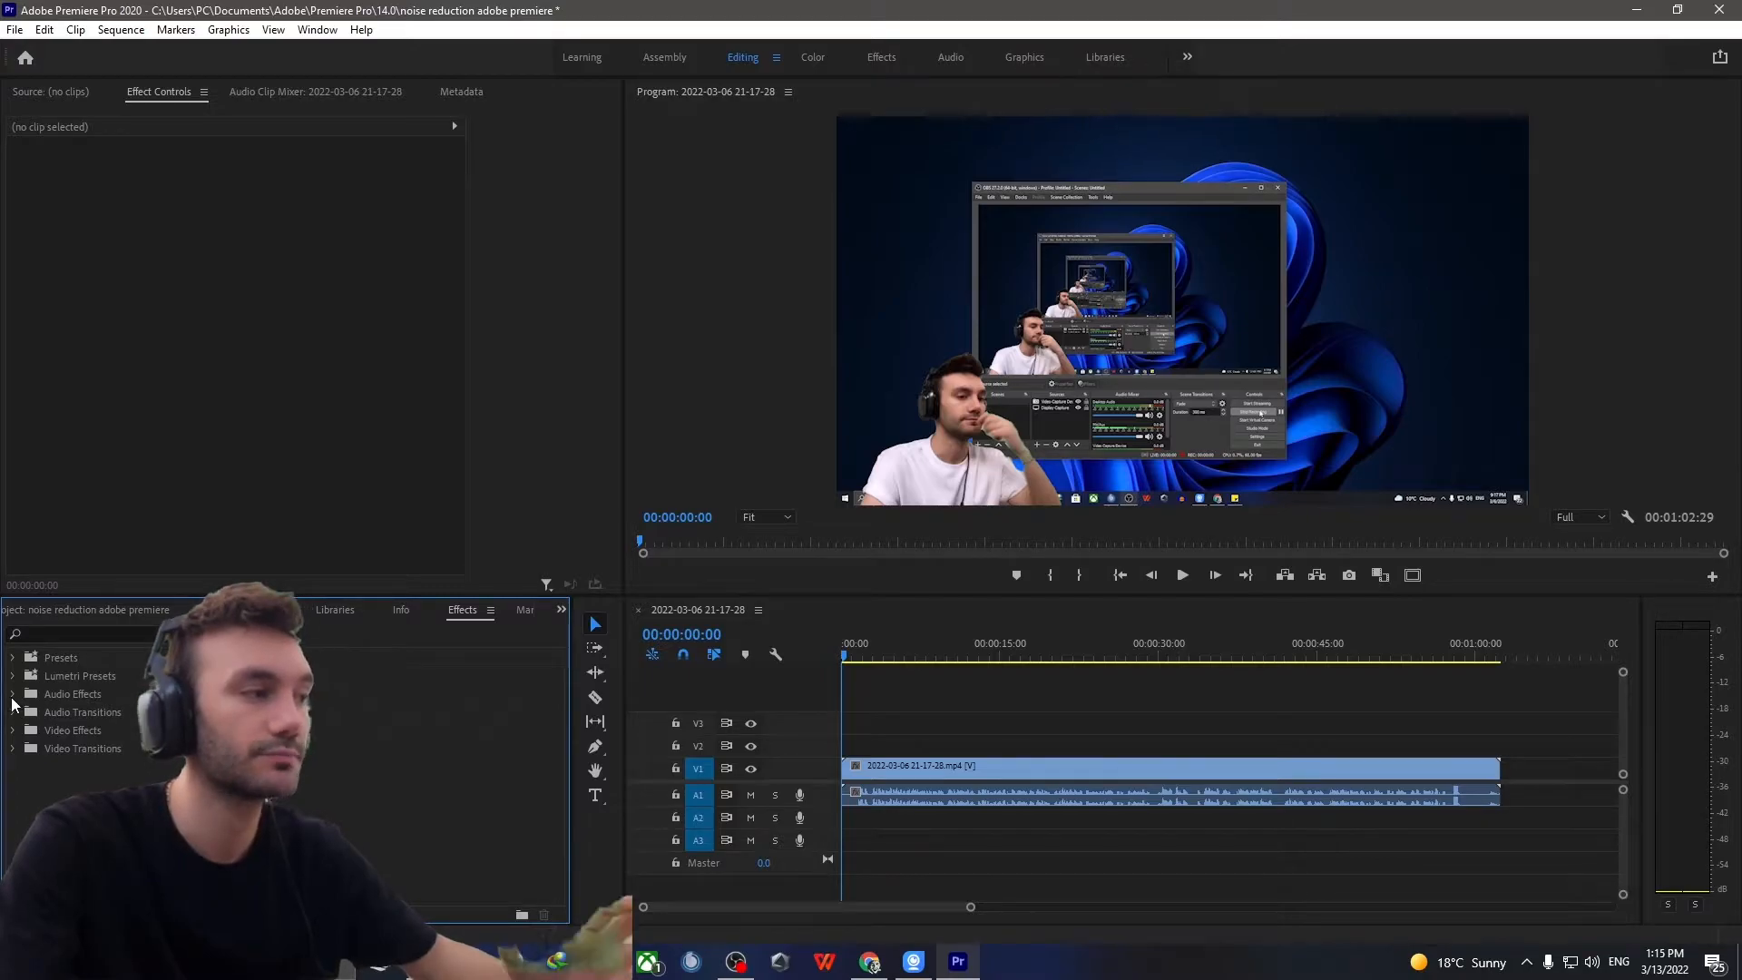
Apply the DeNoise audio effect from Noise Reduction/Restoration to the audio clip on track A1
scroll(30, 707, down, 2)
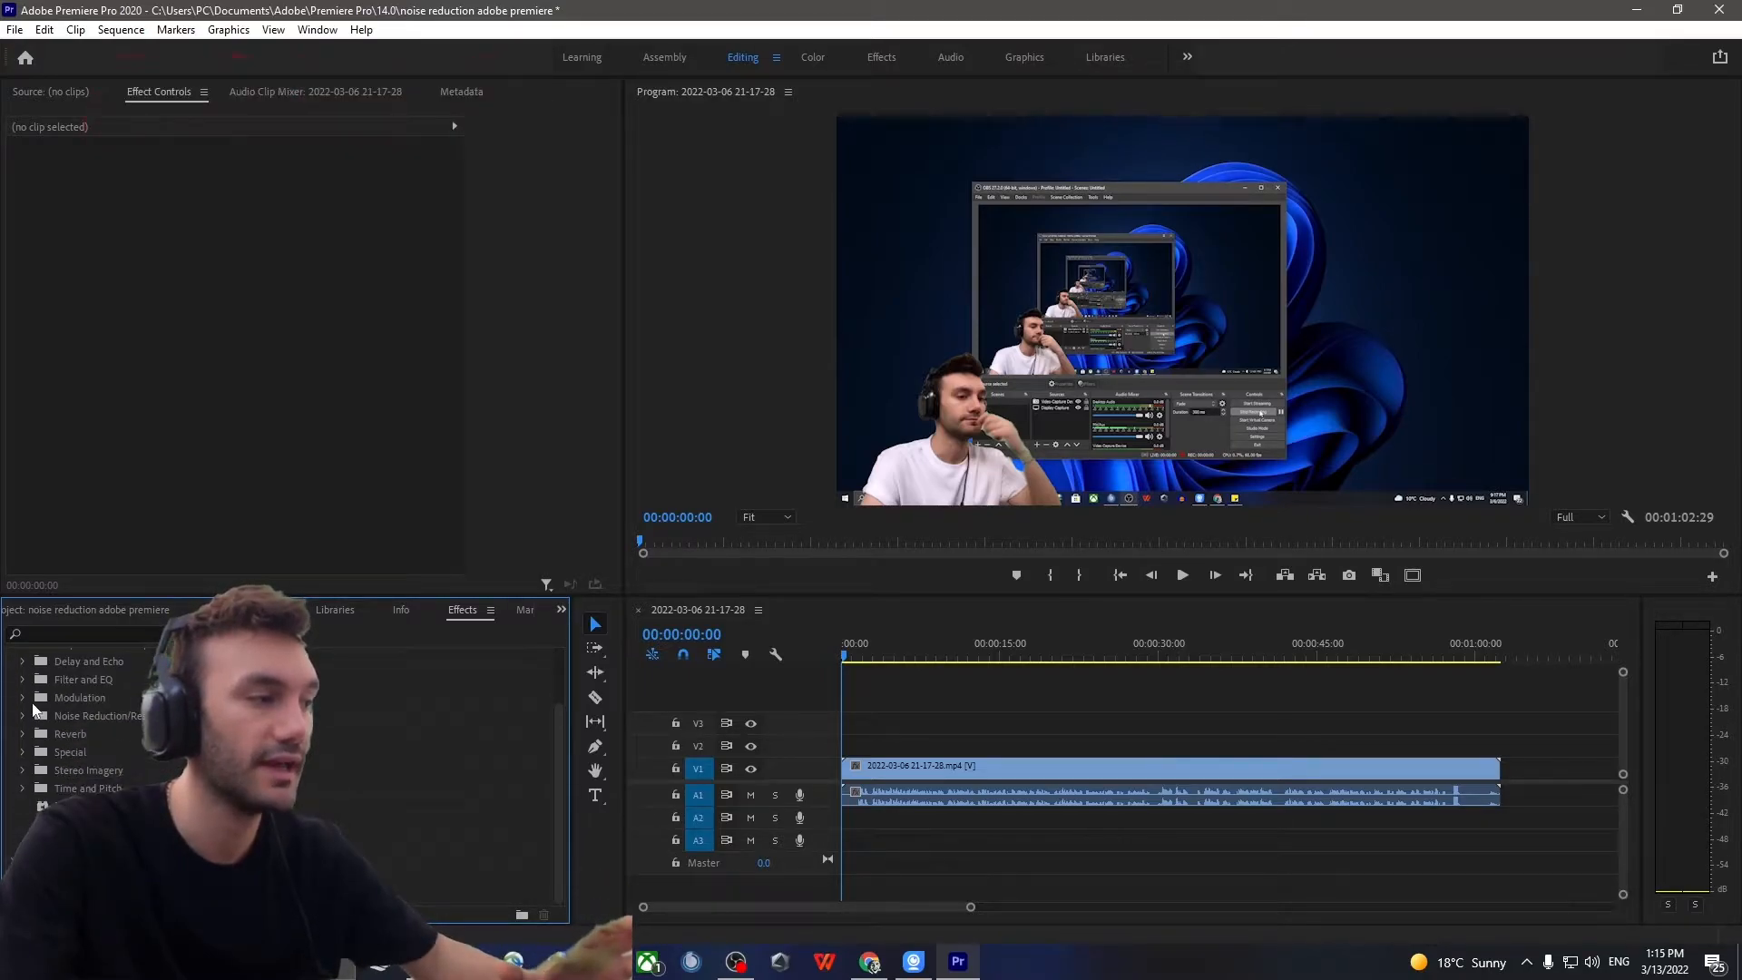
click(70, 717)
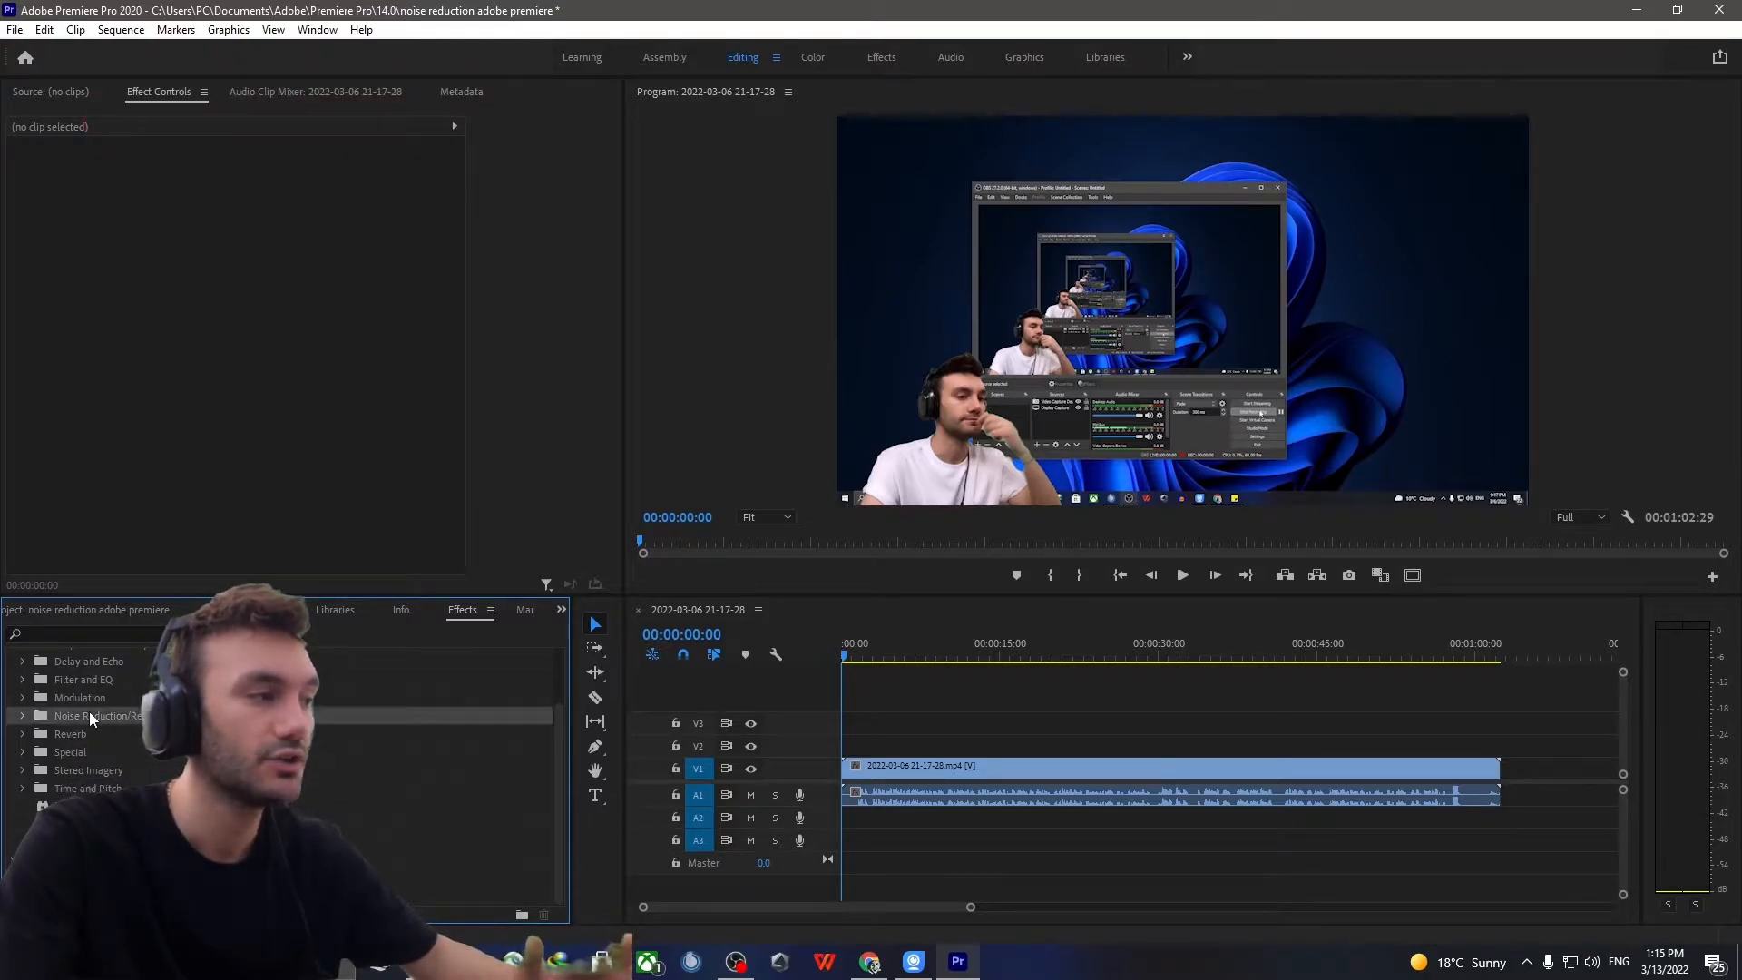
click(22, 717)
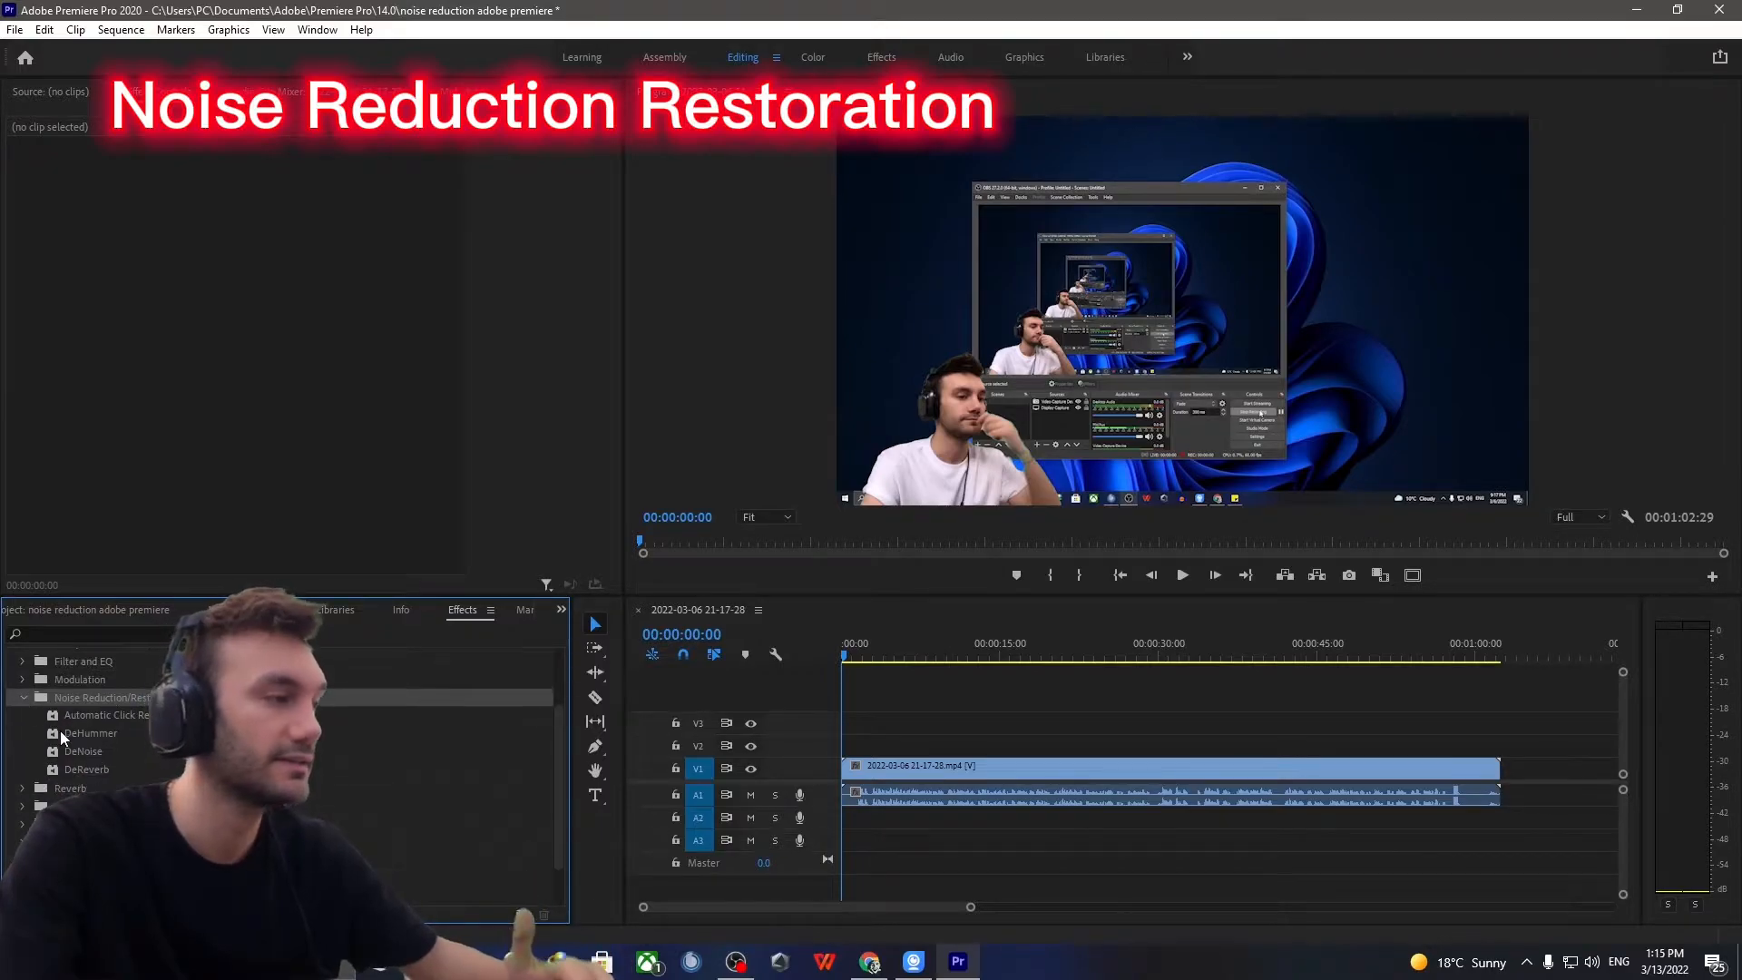
scroll(60, 731, down, 1)
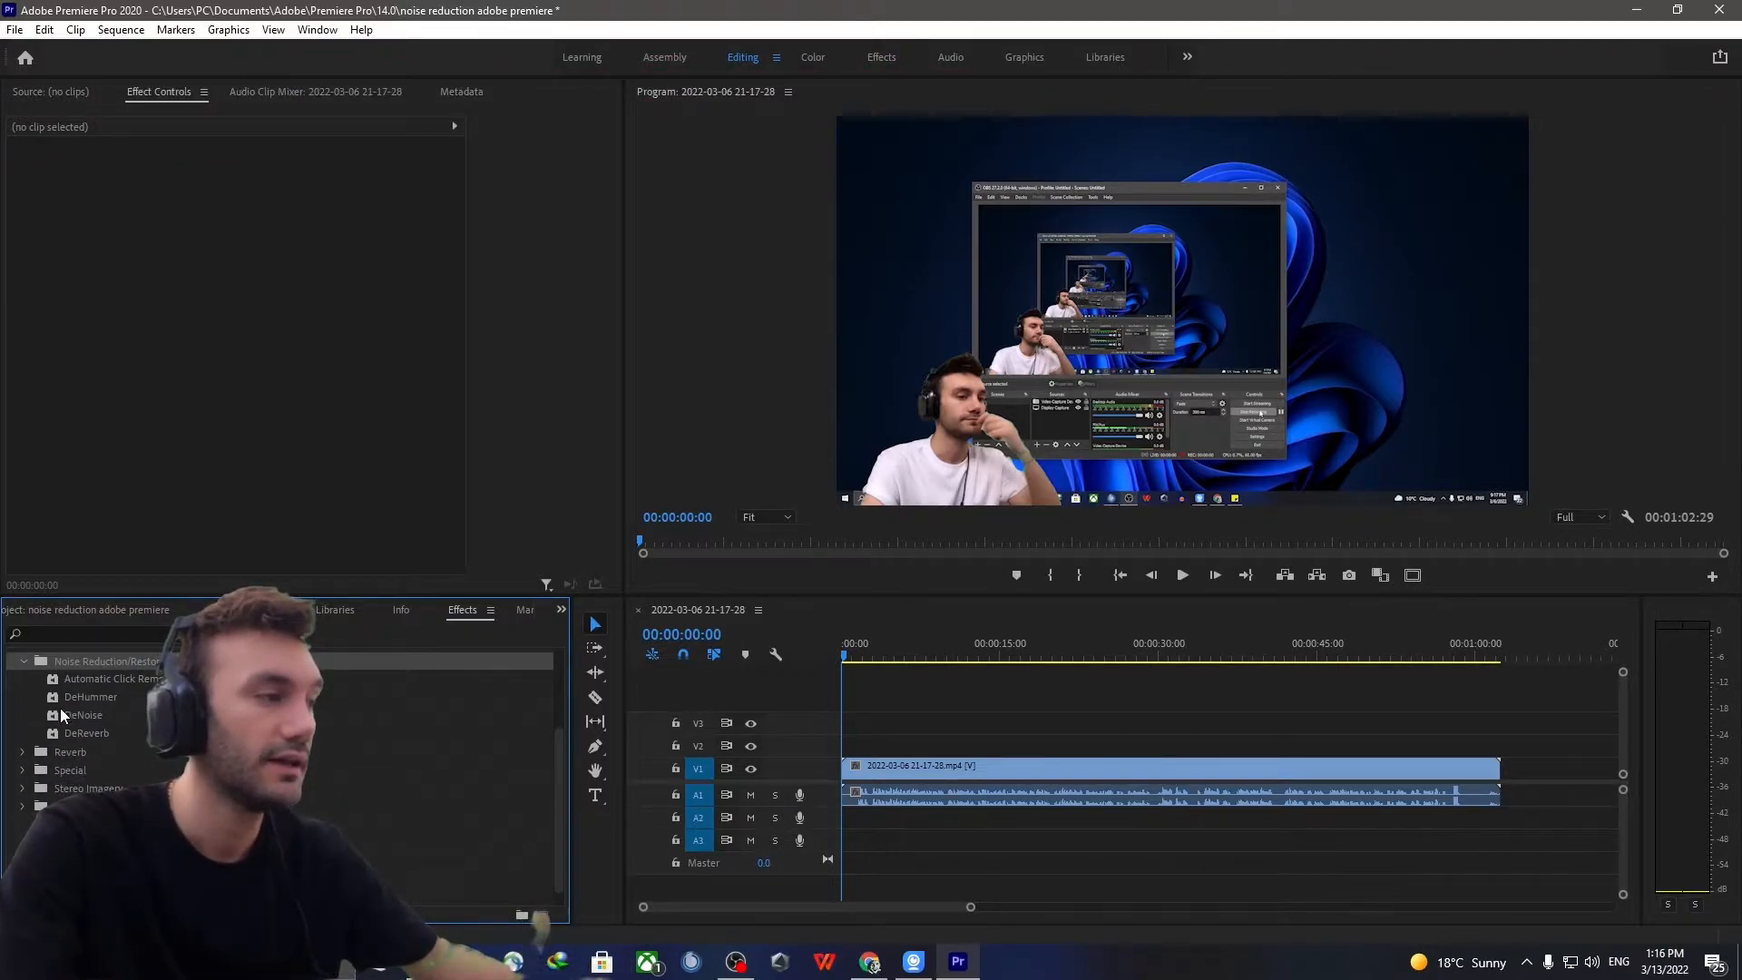
click(60, 711)
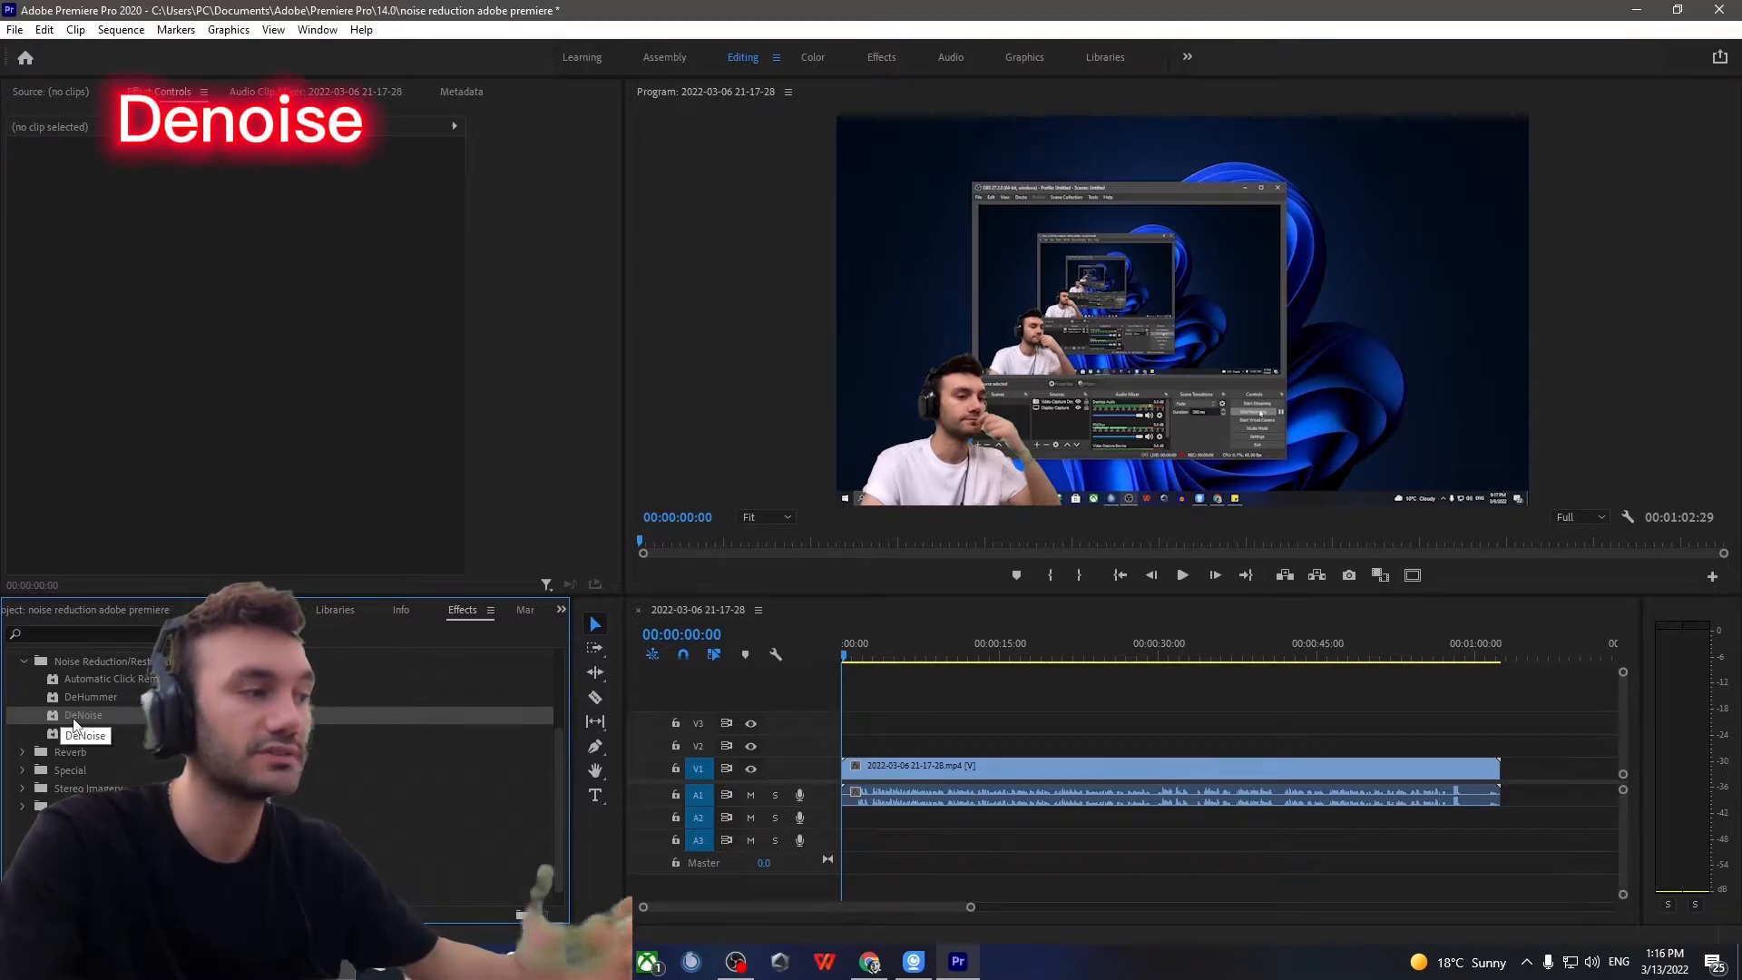
scroll(74, 724, down, 1)
drag(66, 699, 866, 795)
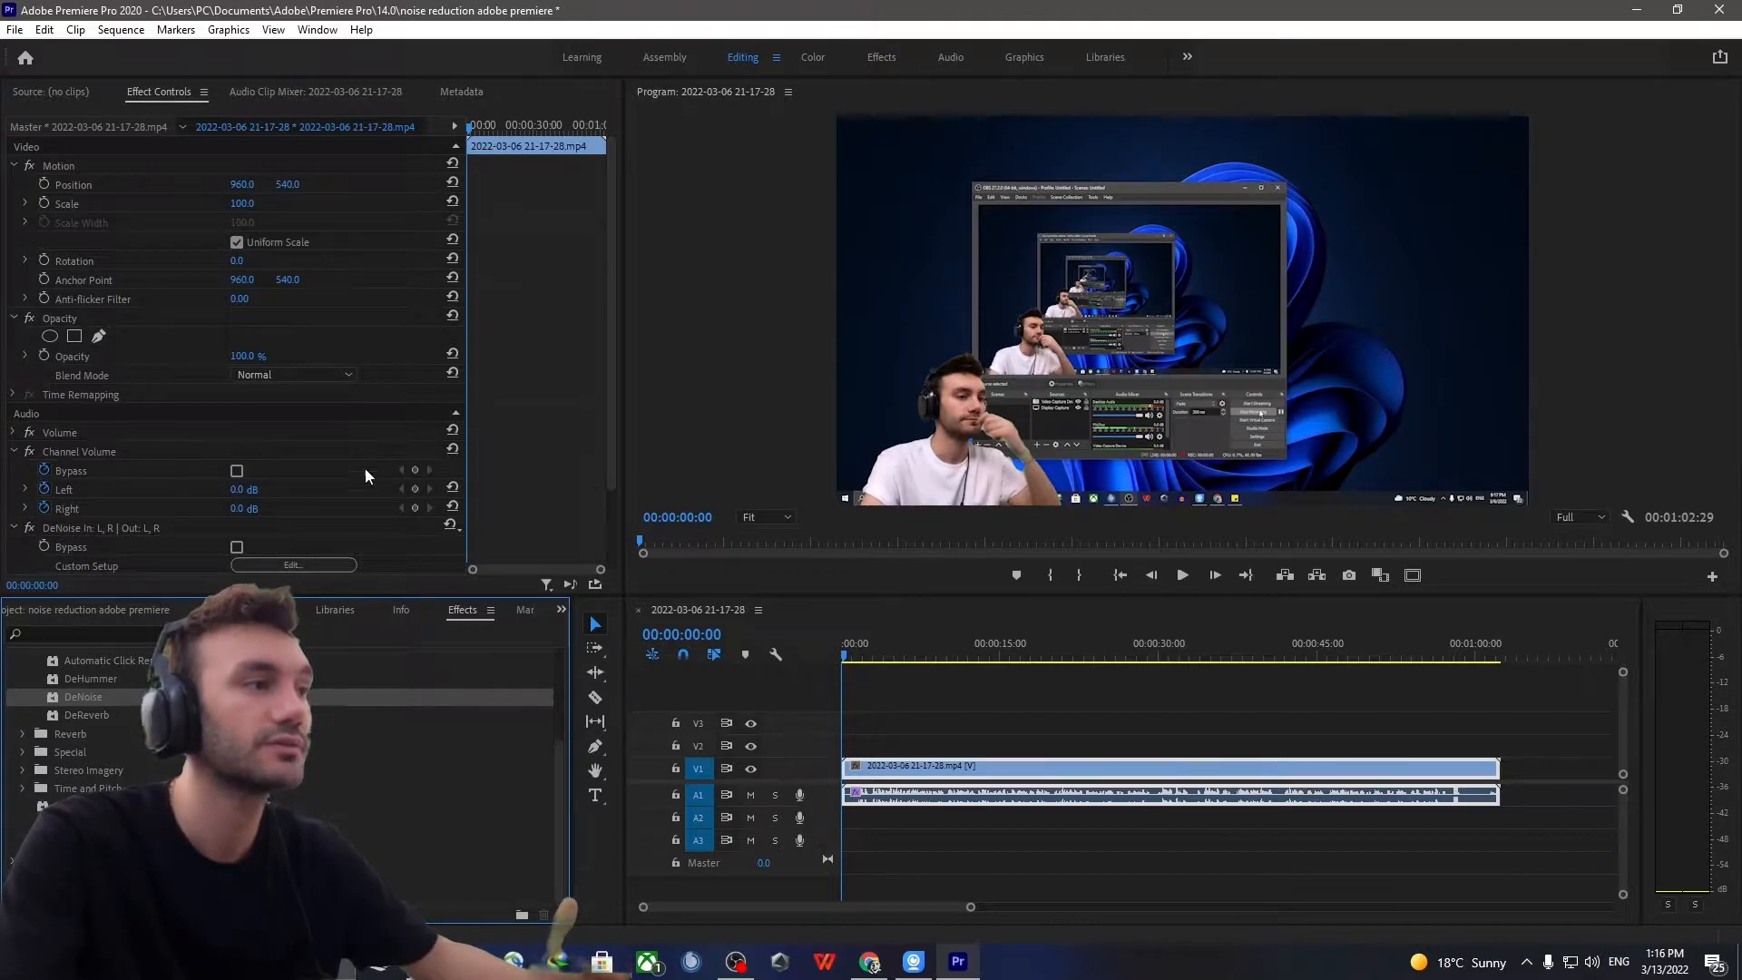
Open the custom setup of the clip's DeNoise effect and set the Amount to 40%
scroll(359, 482, down, 2)
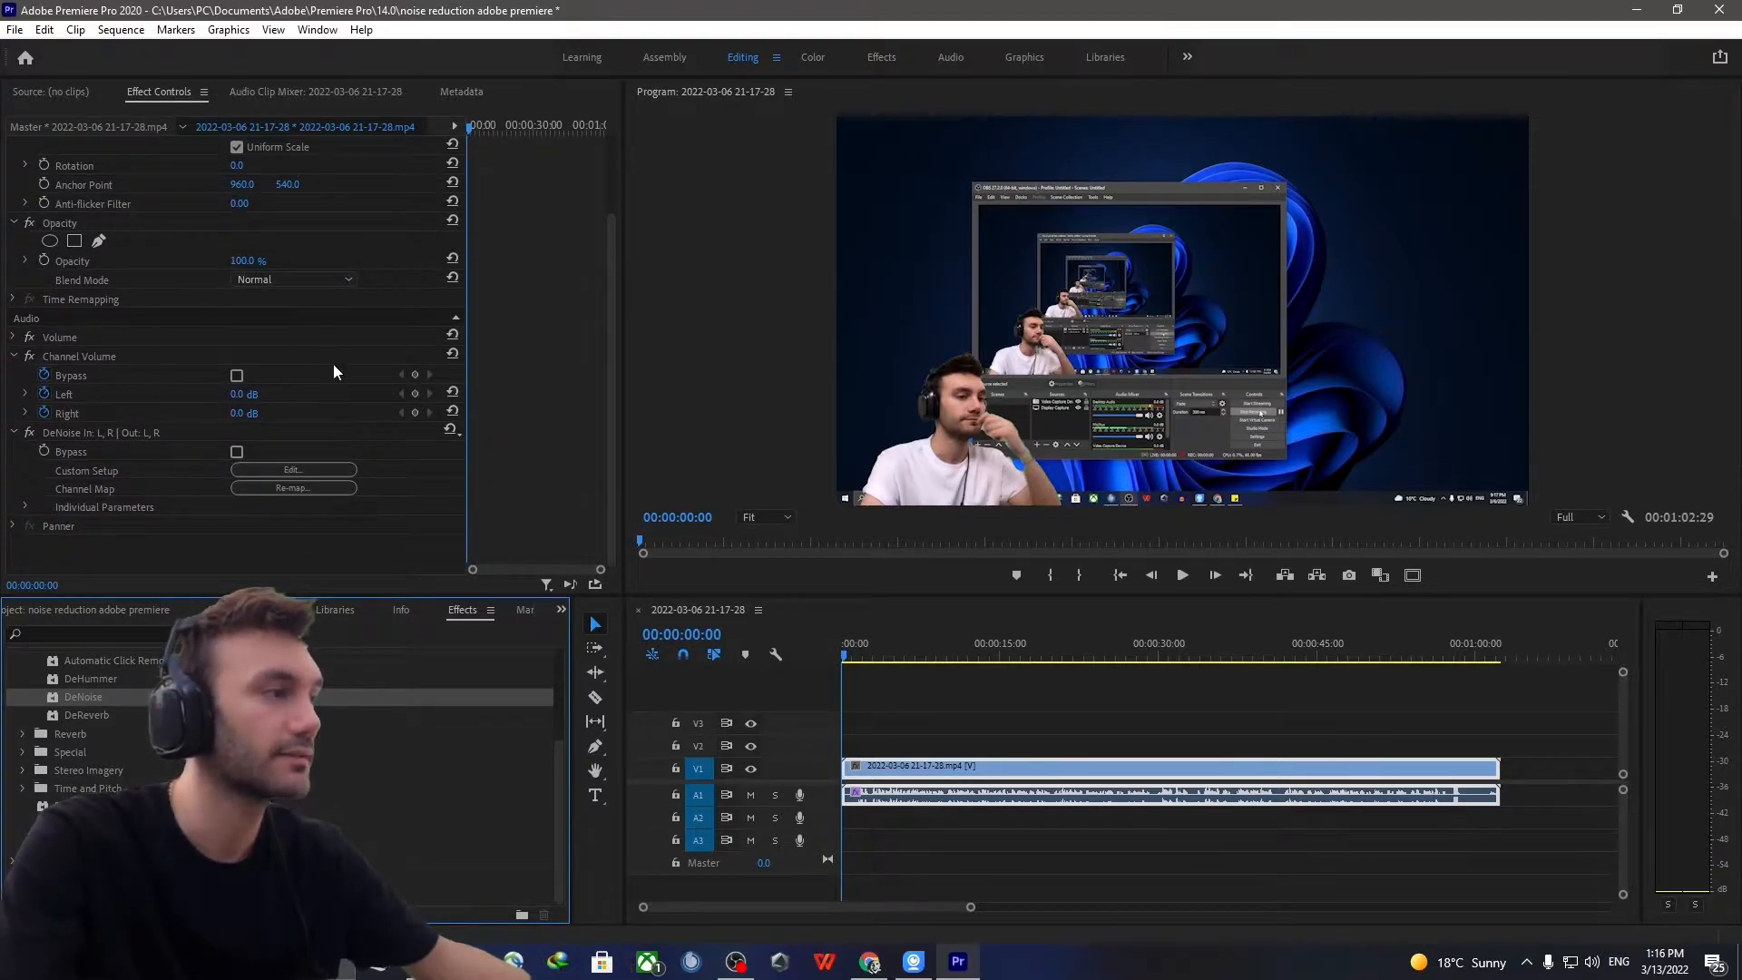
click(58, 428)
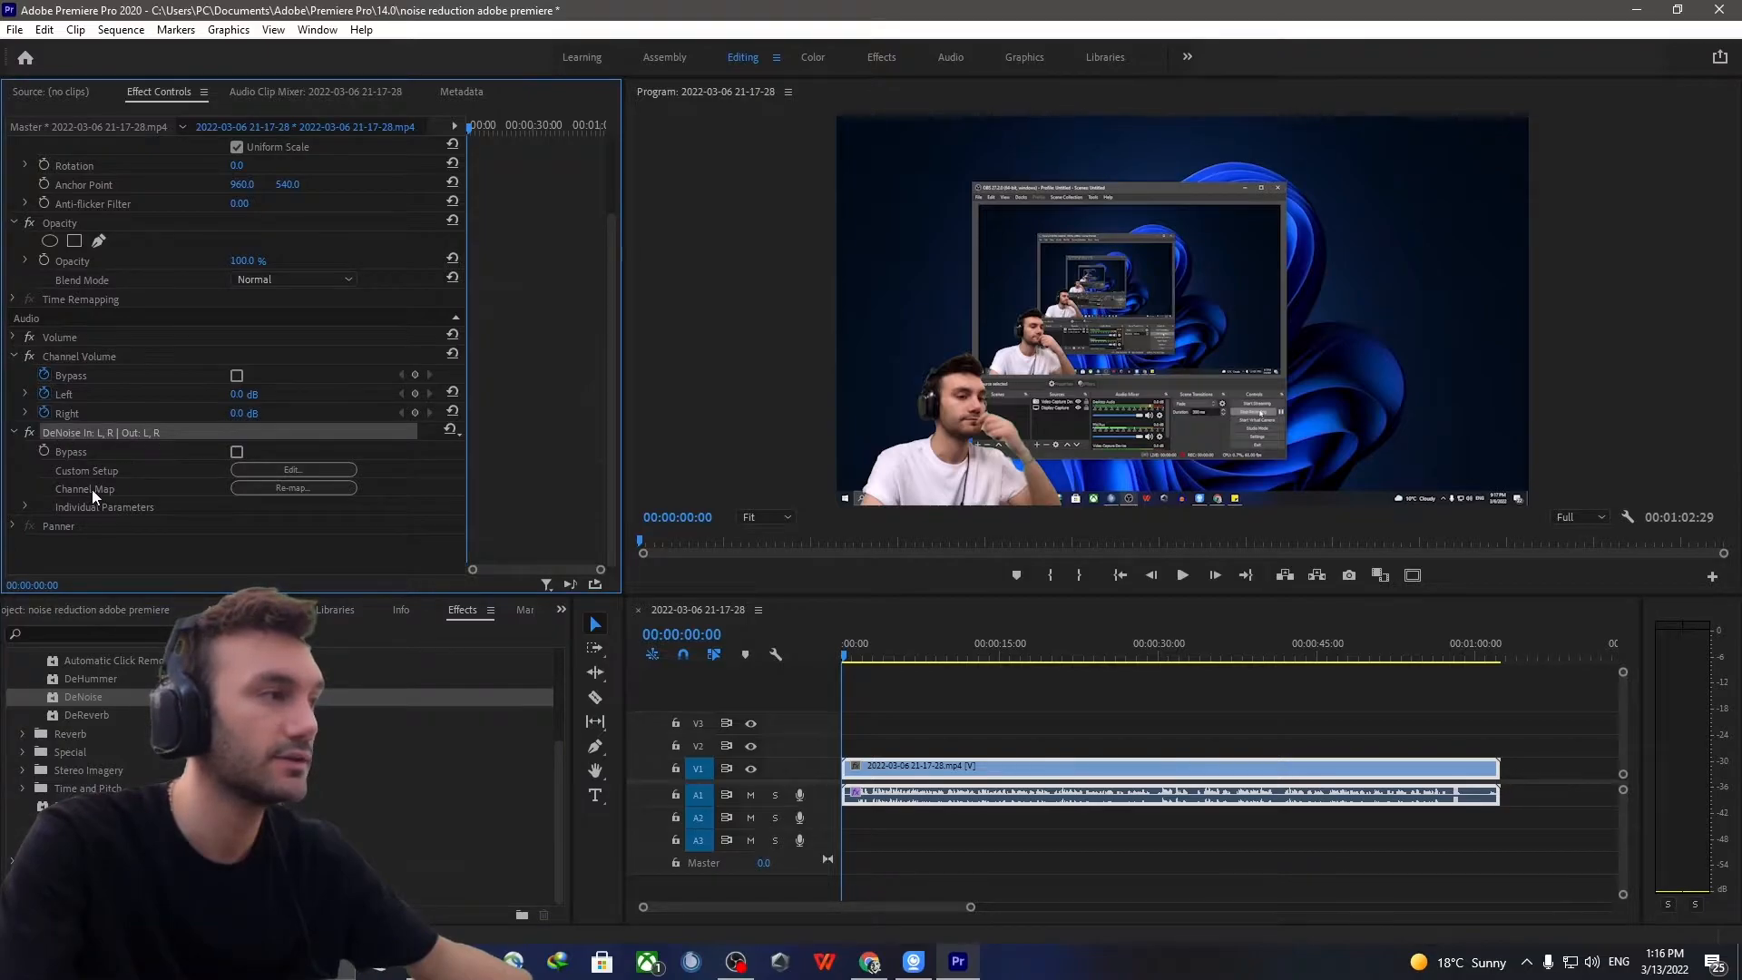
click(69, 474)
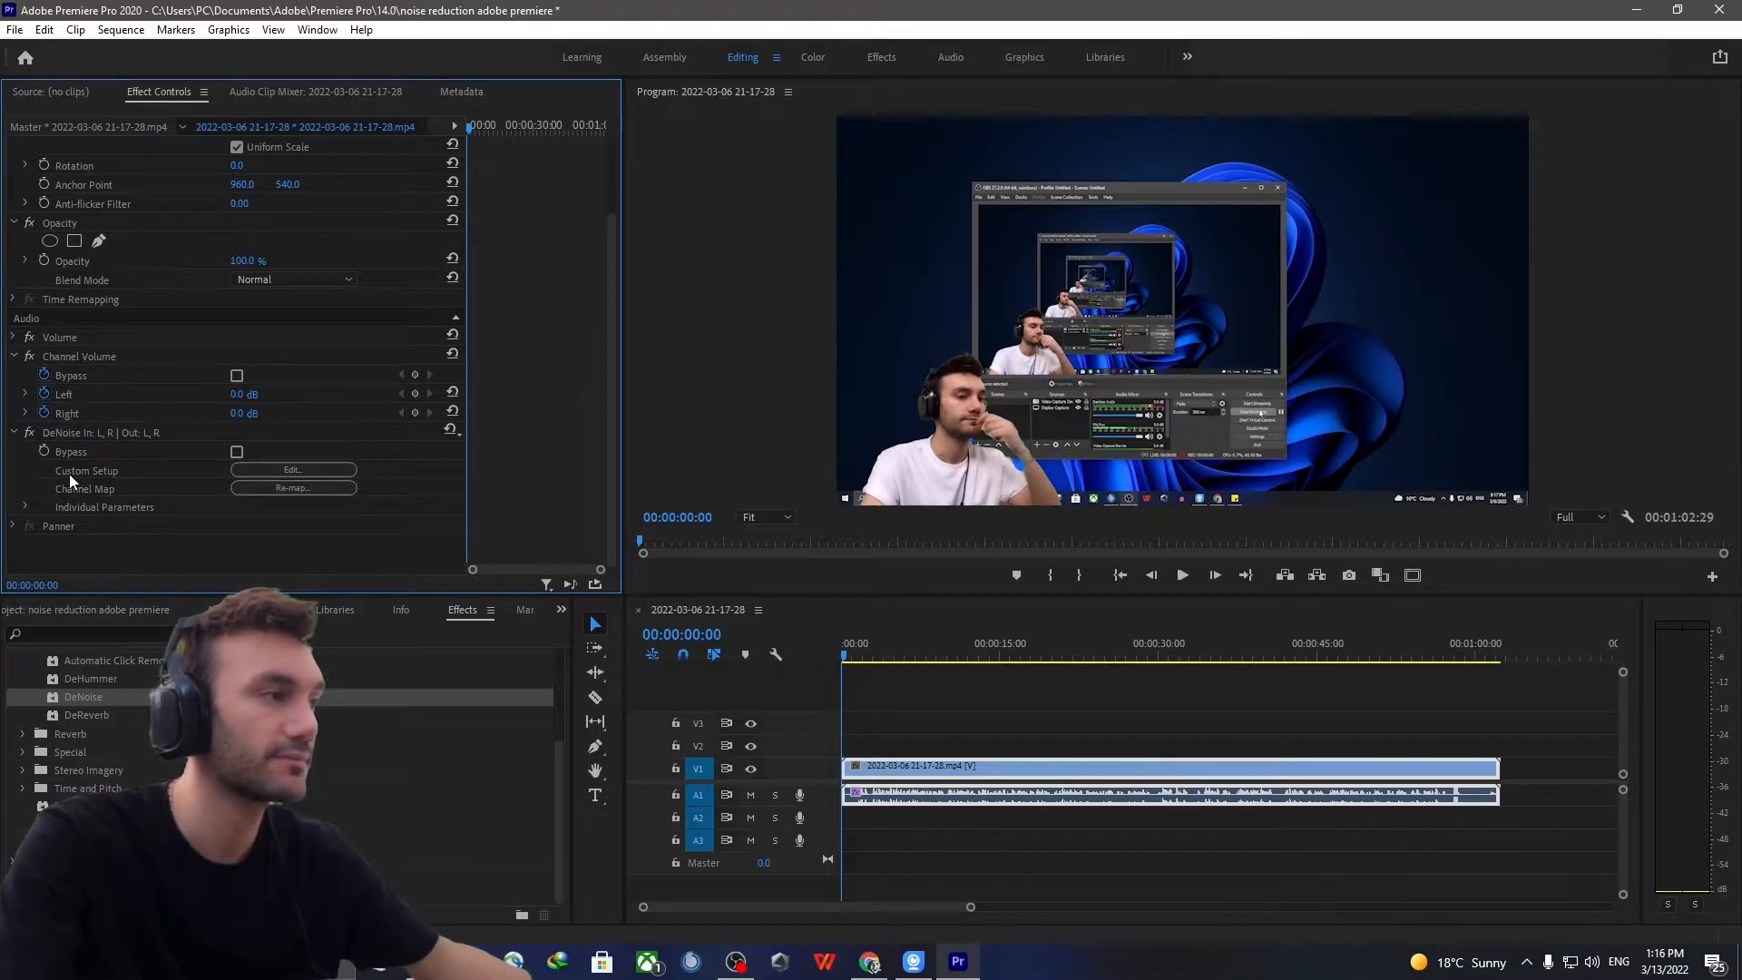
click(300, 470)
drag(863, 292, 797, 263)
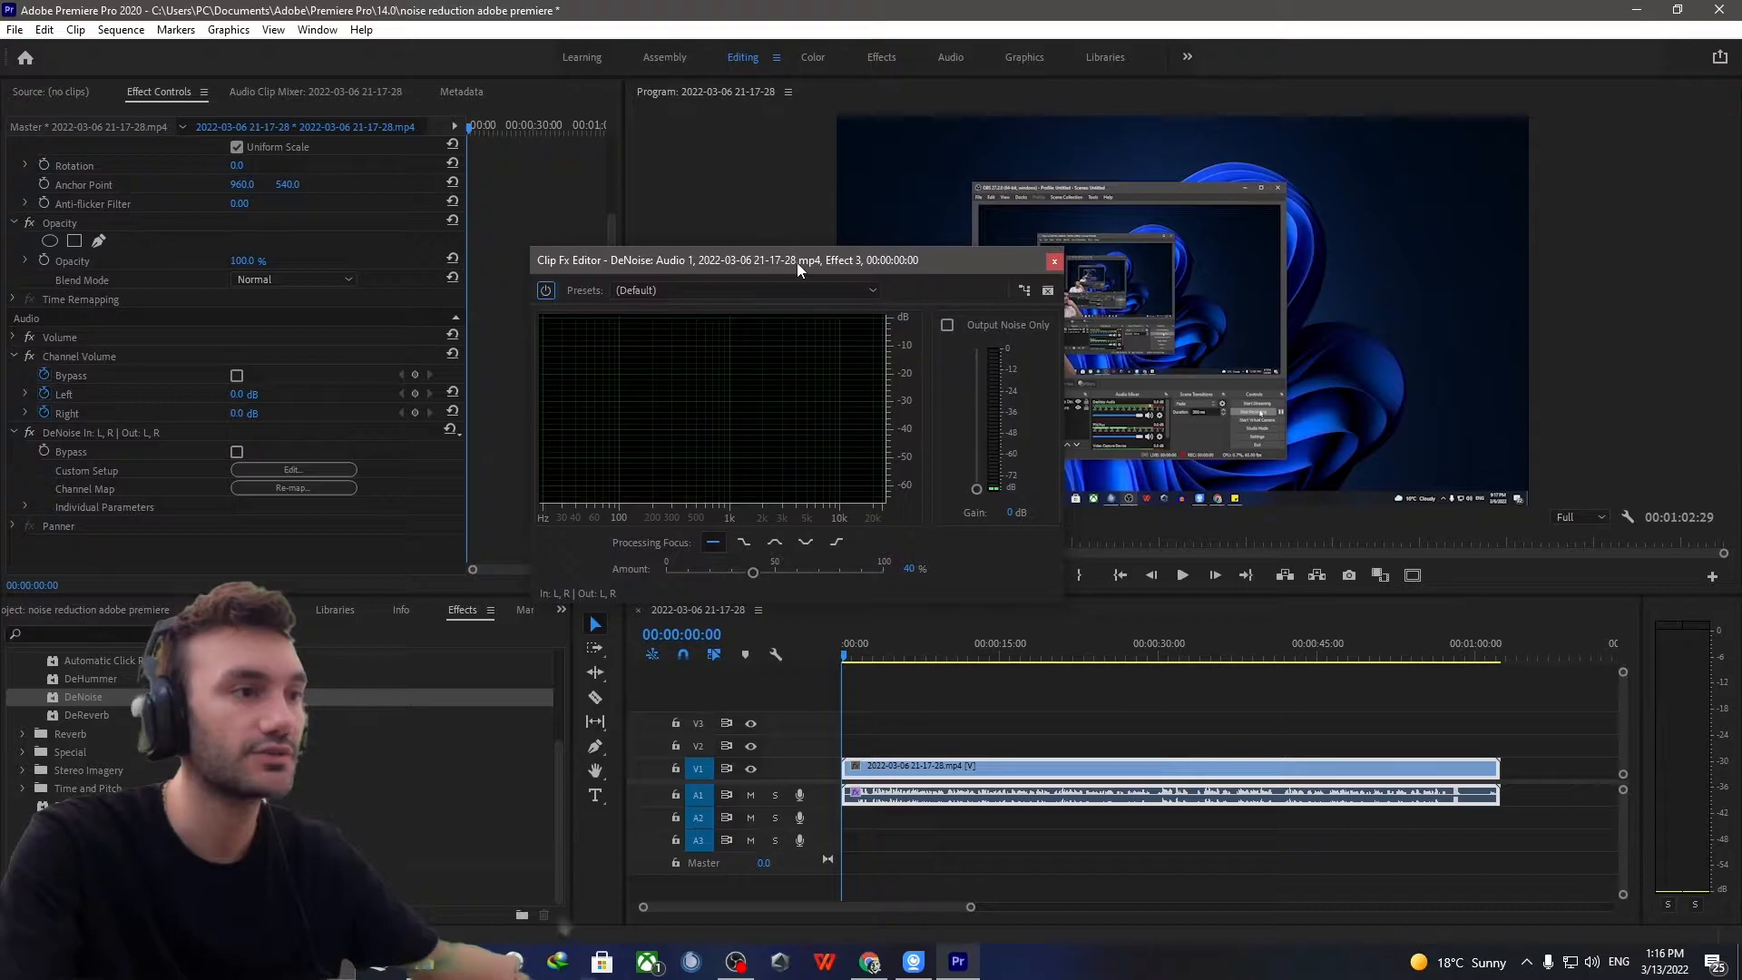
drag(752, 572, 737, 573)
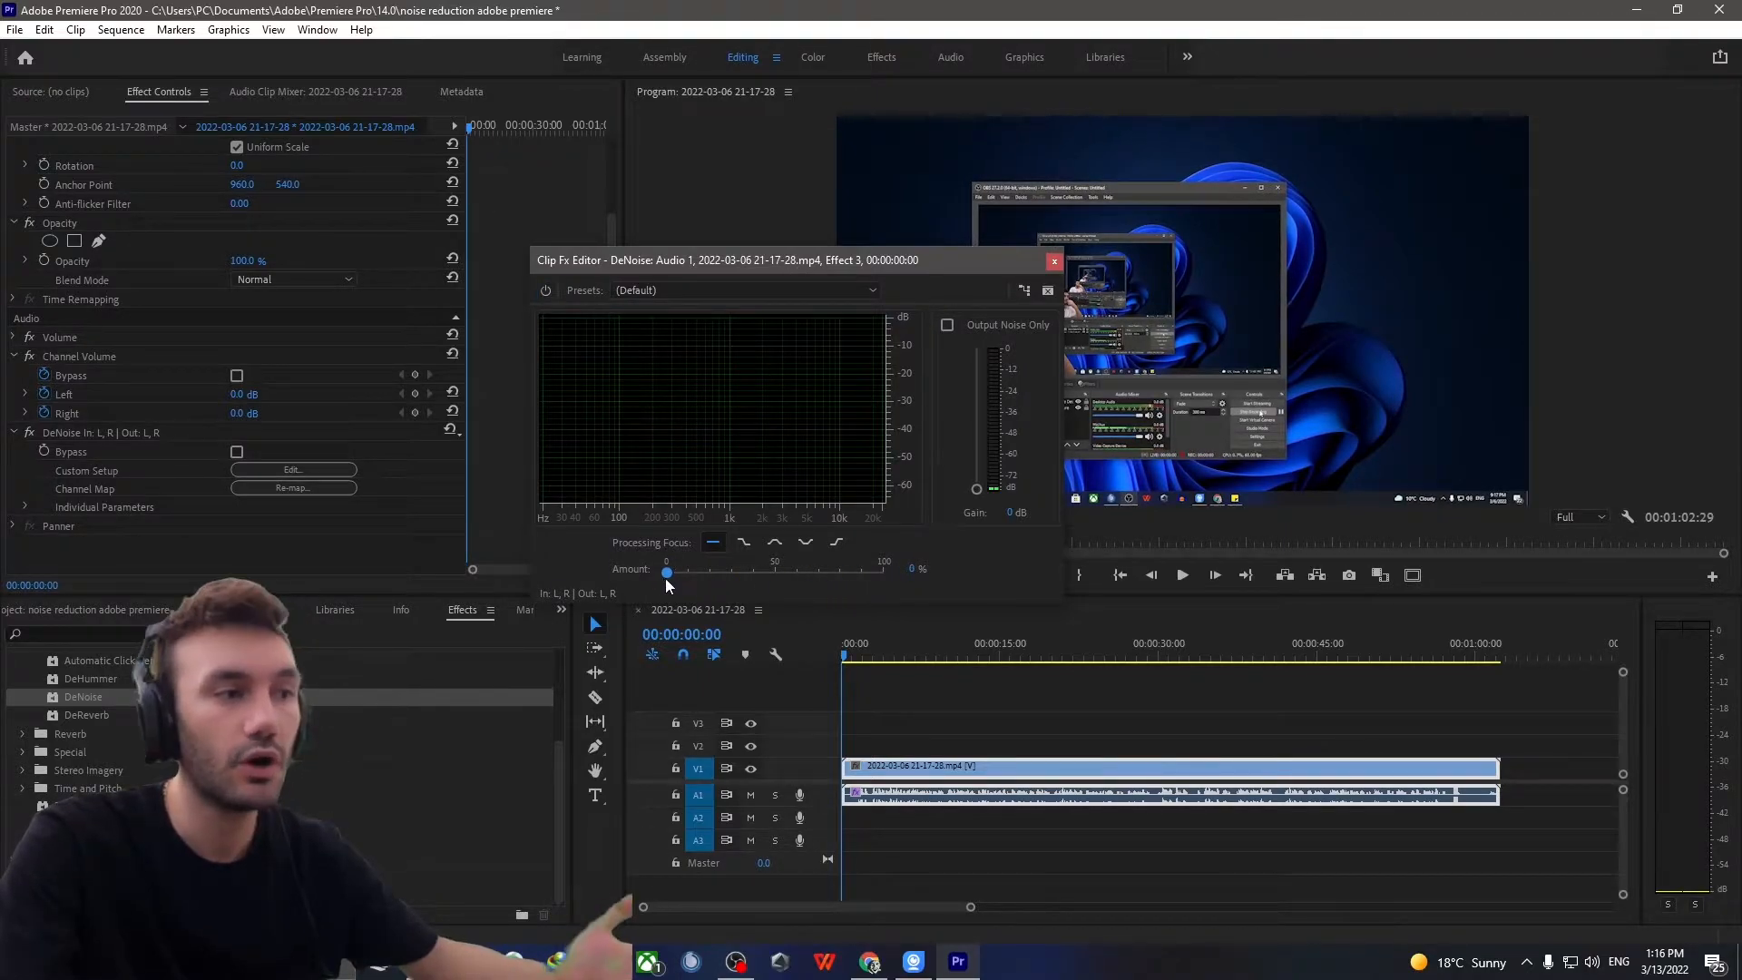
drag(859, 578, 889, 574)
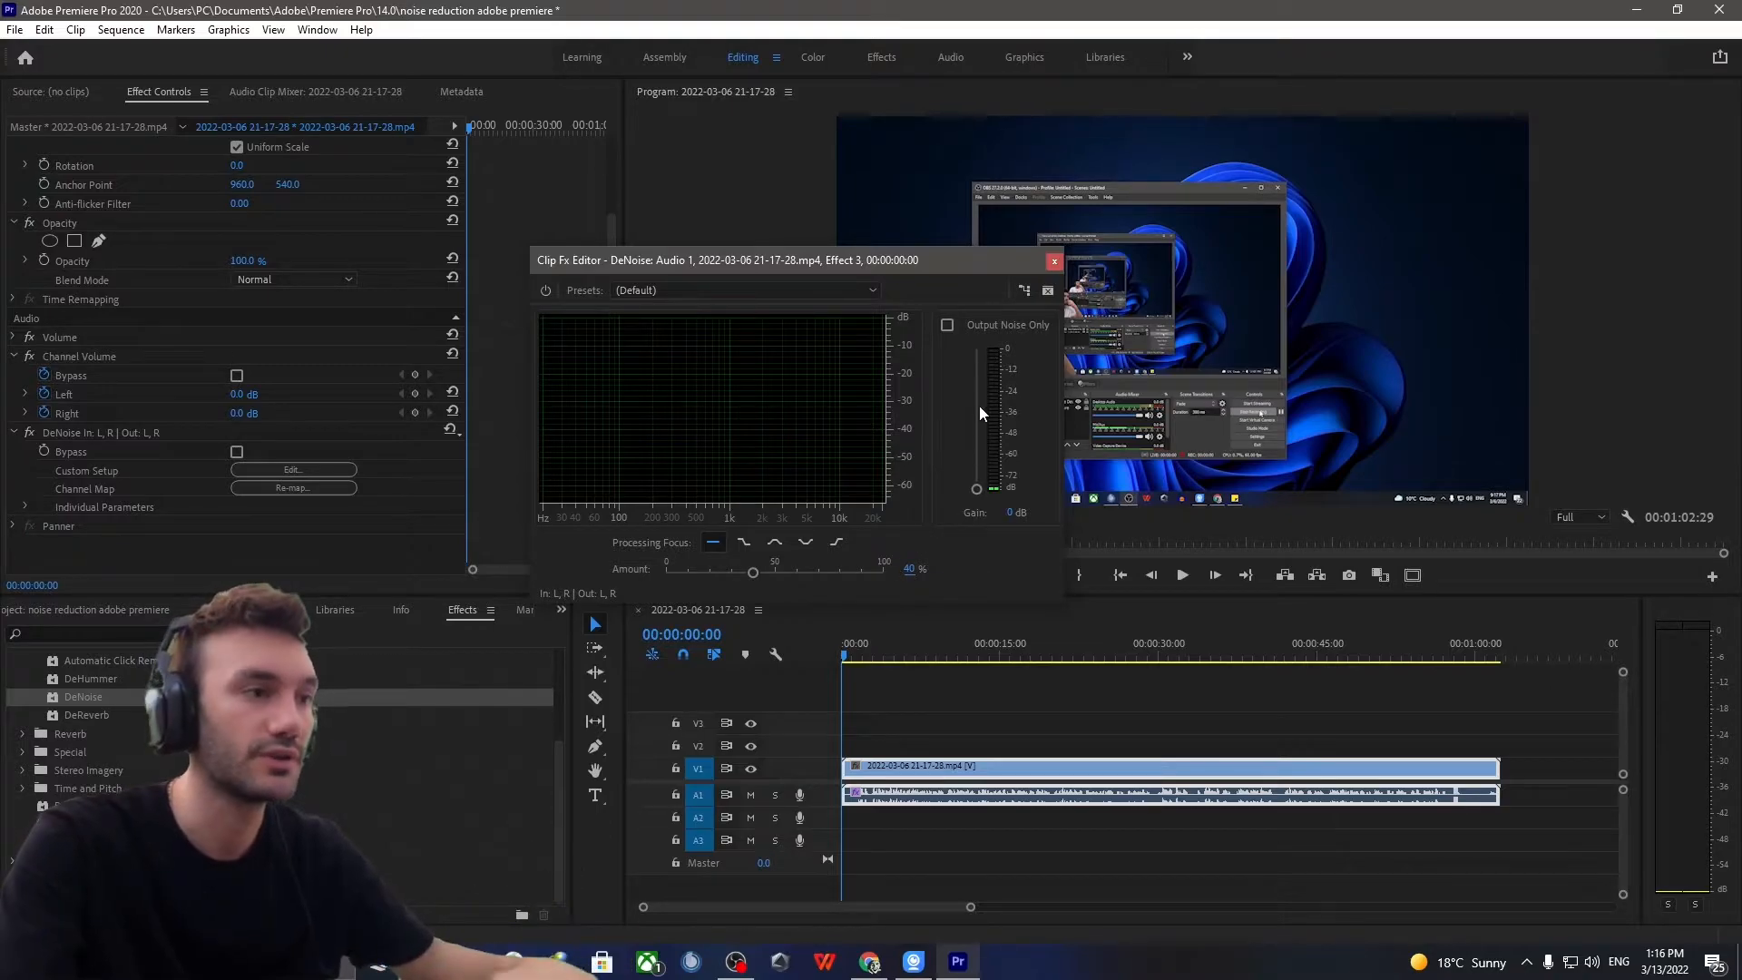
Play the opening seconds of the sequence to hear the DeNoise effect, then close its editor
key(space)
key(space)
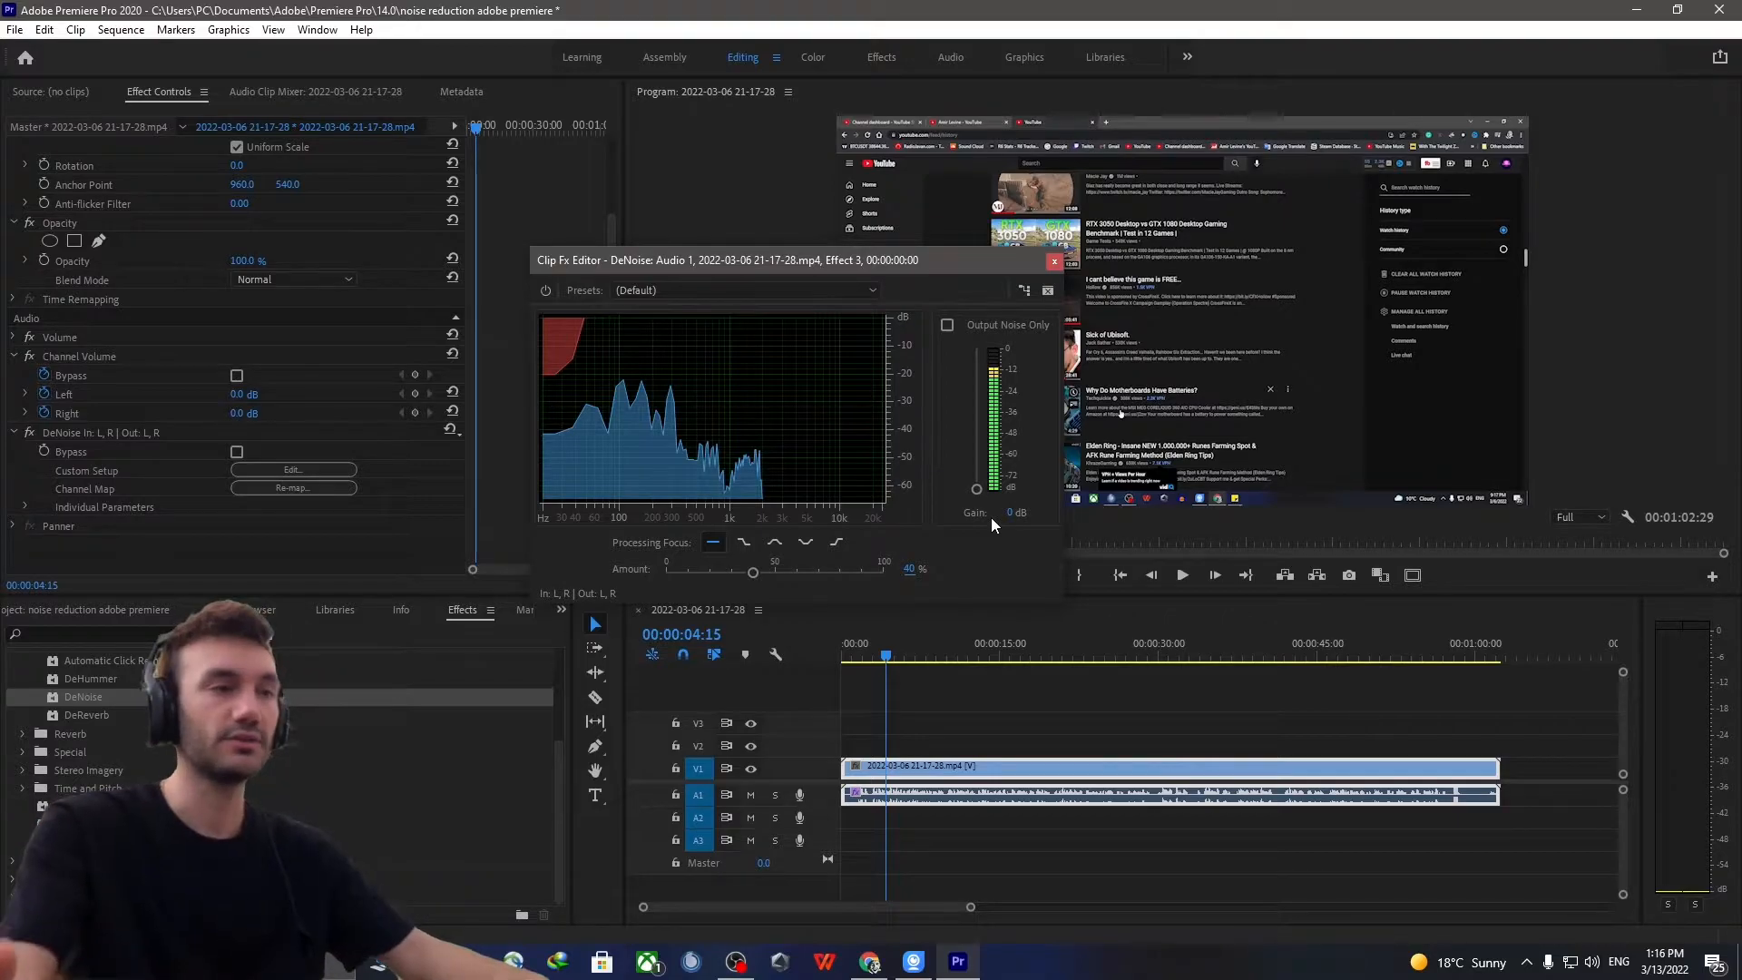
key(space)
key(space)
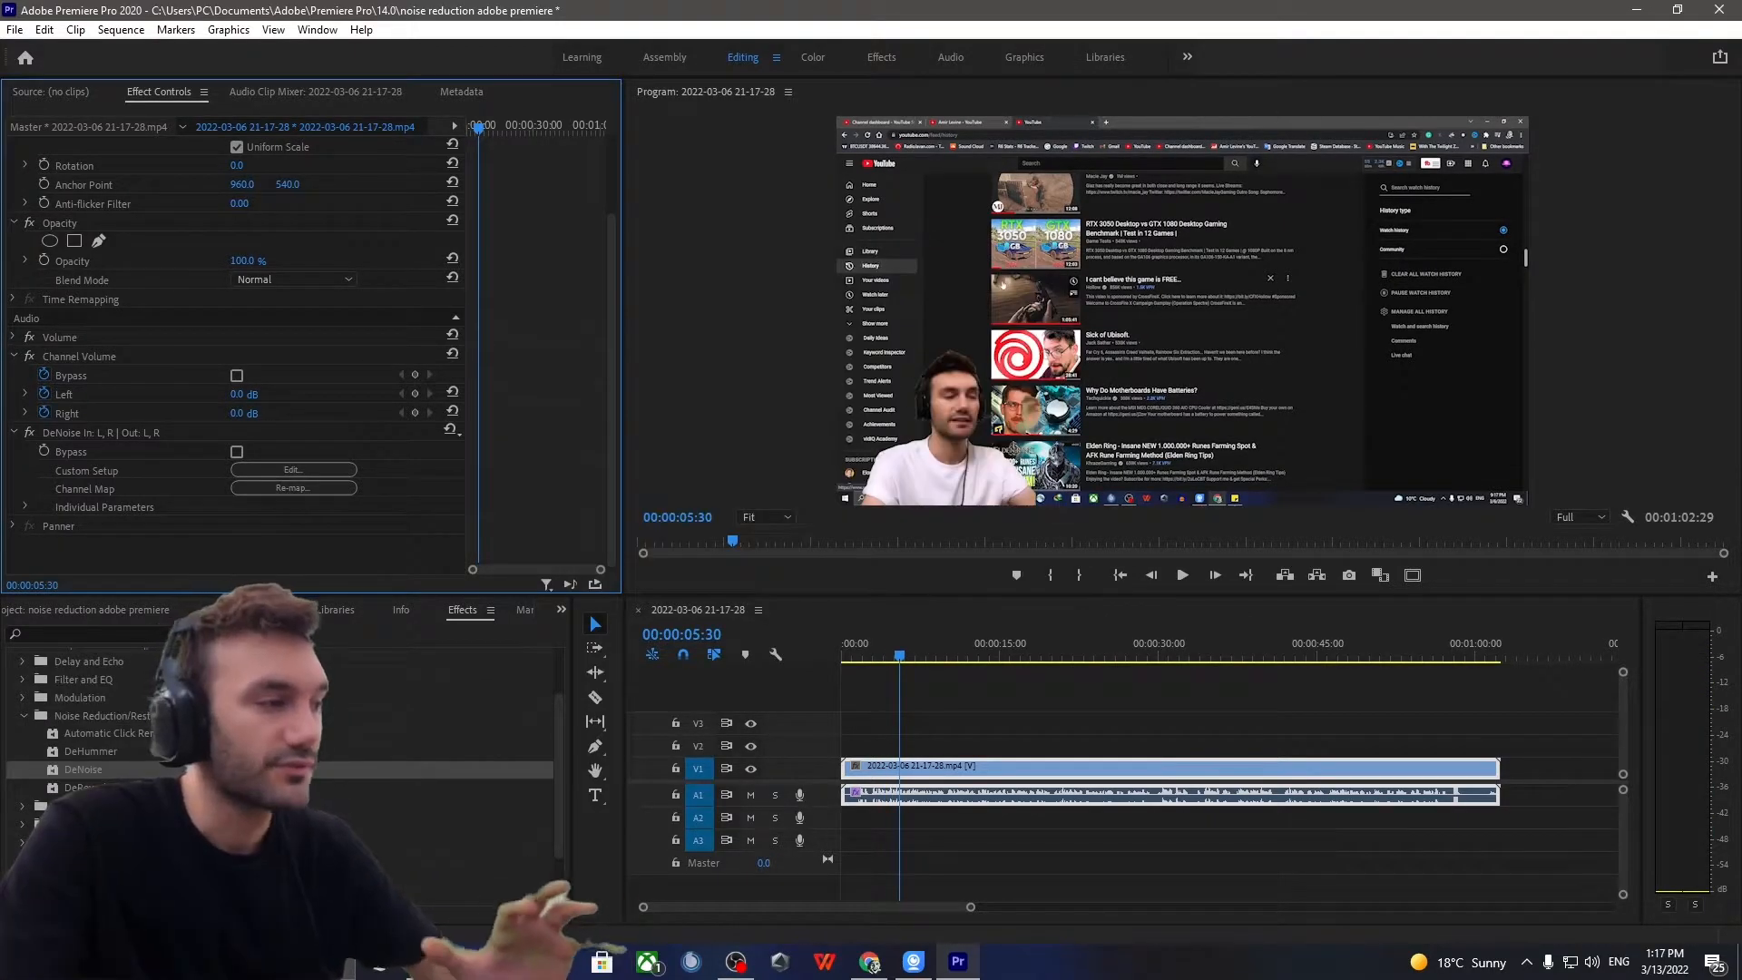
Apply the Parametric Equalizer audio effect from Filter and EQ to the audio clip on track A1
scroll(30, 756, up, 2)
click(24, 753)
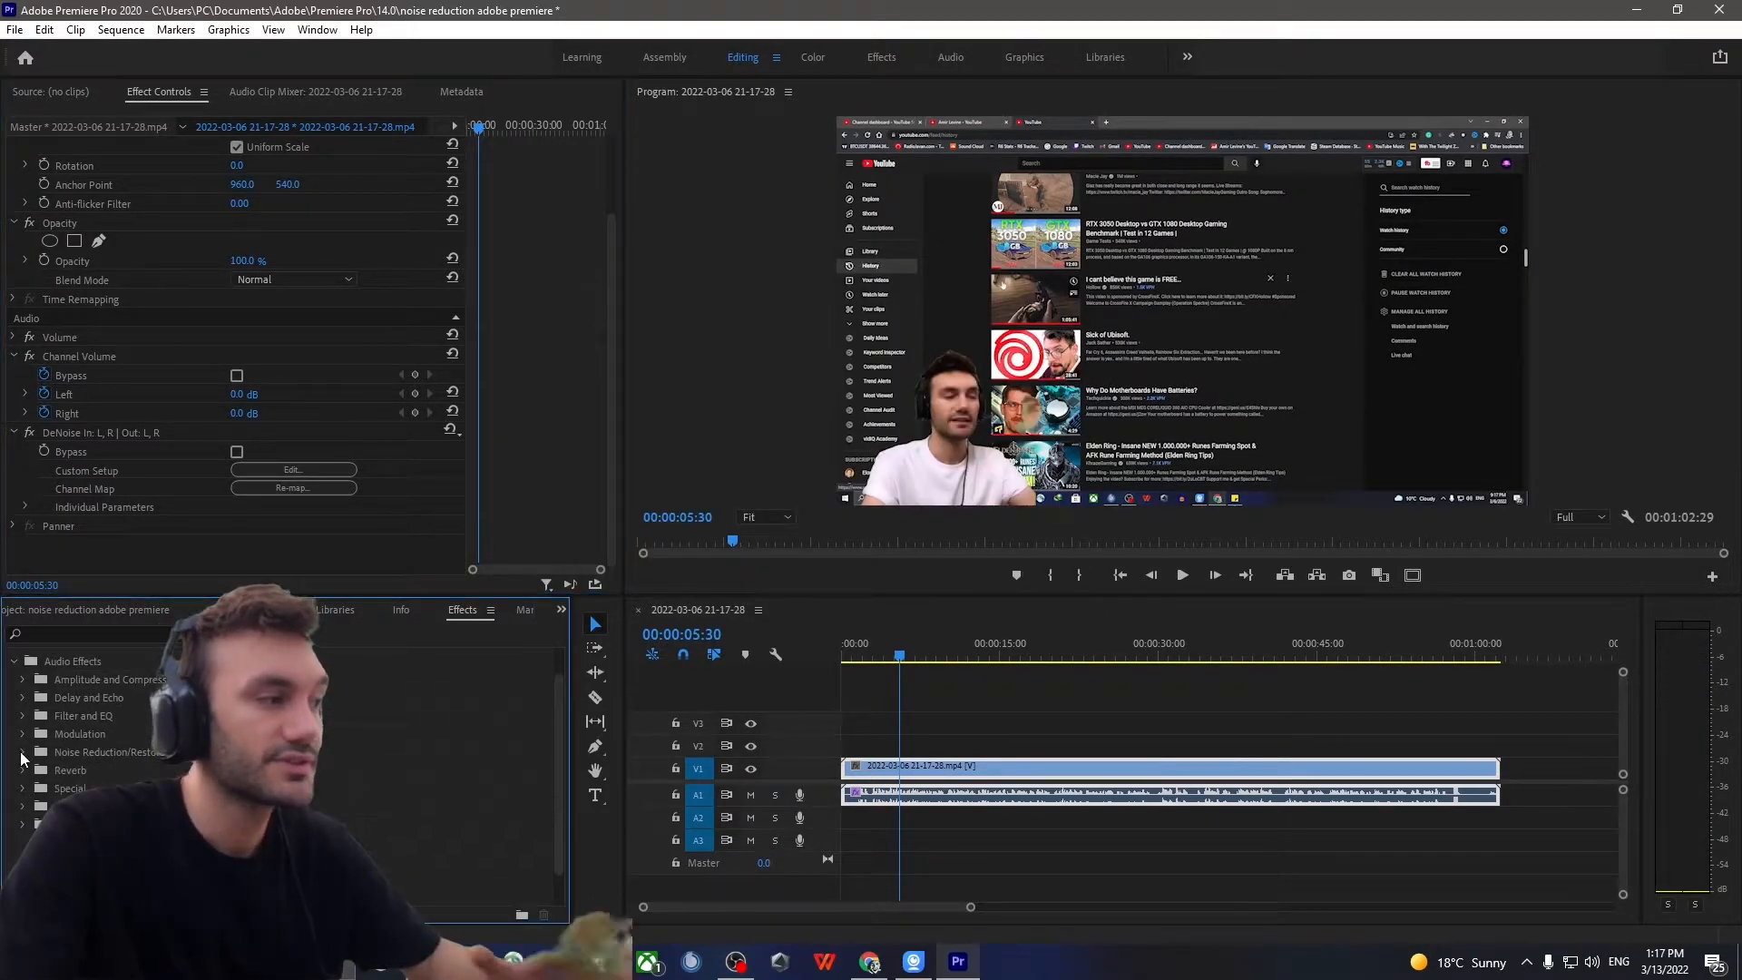
scroll(30, 756, up, 1)
scroll(76, 743, down, 1)
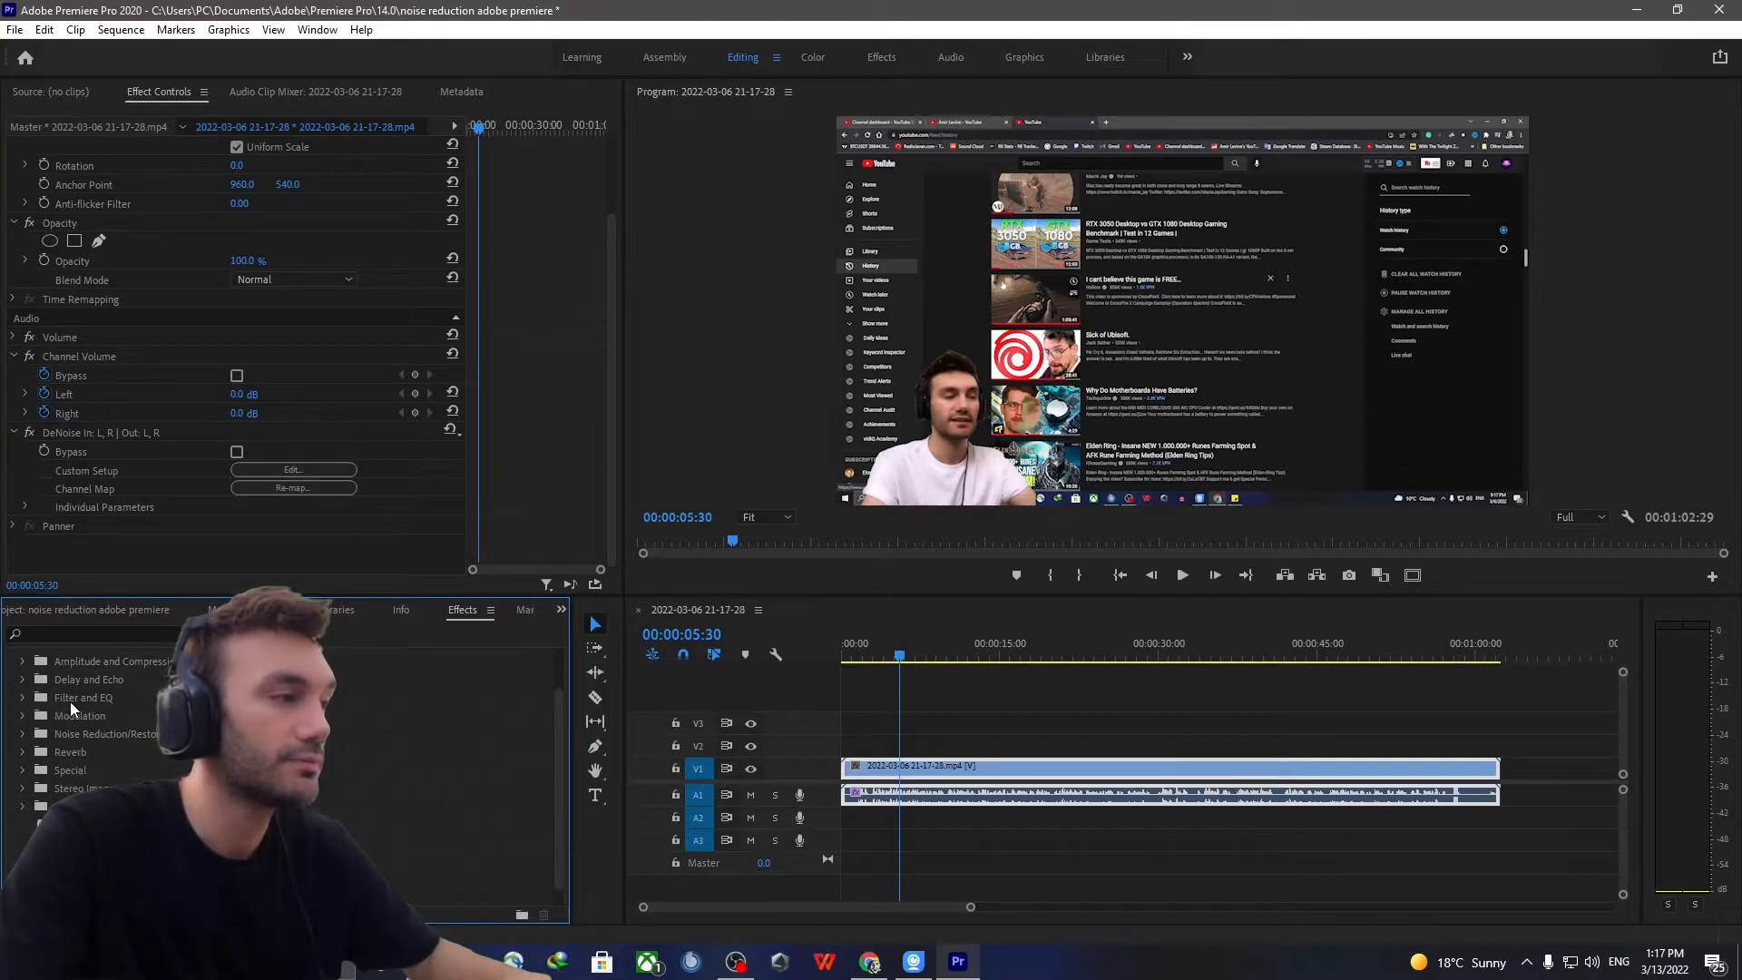
click(23, 698)
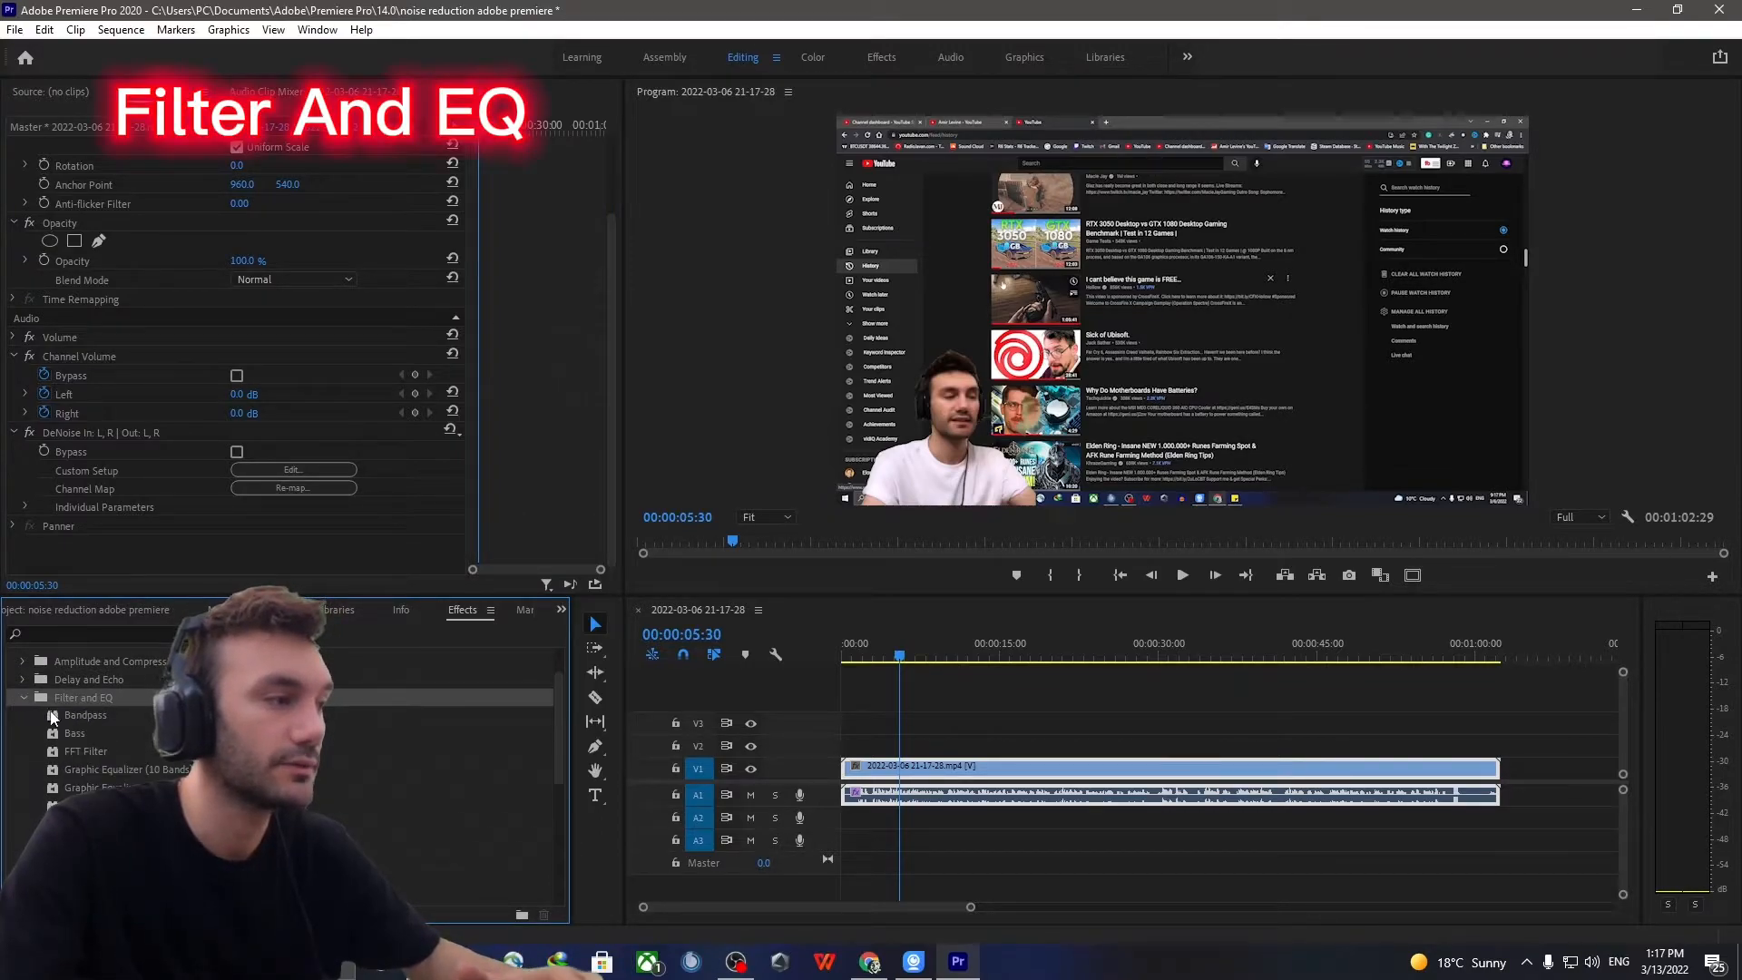
scroll(104, 726, down, 3)
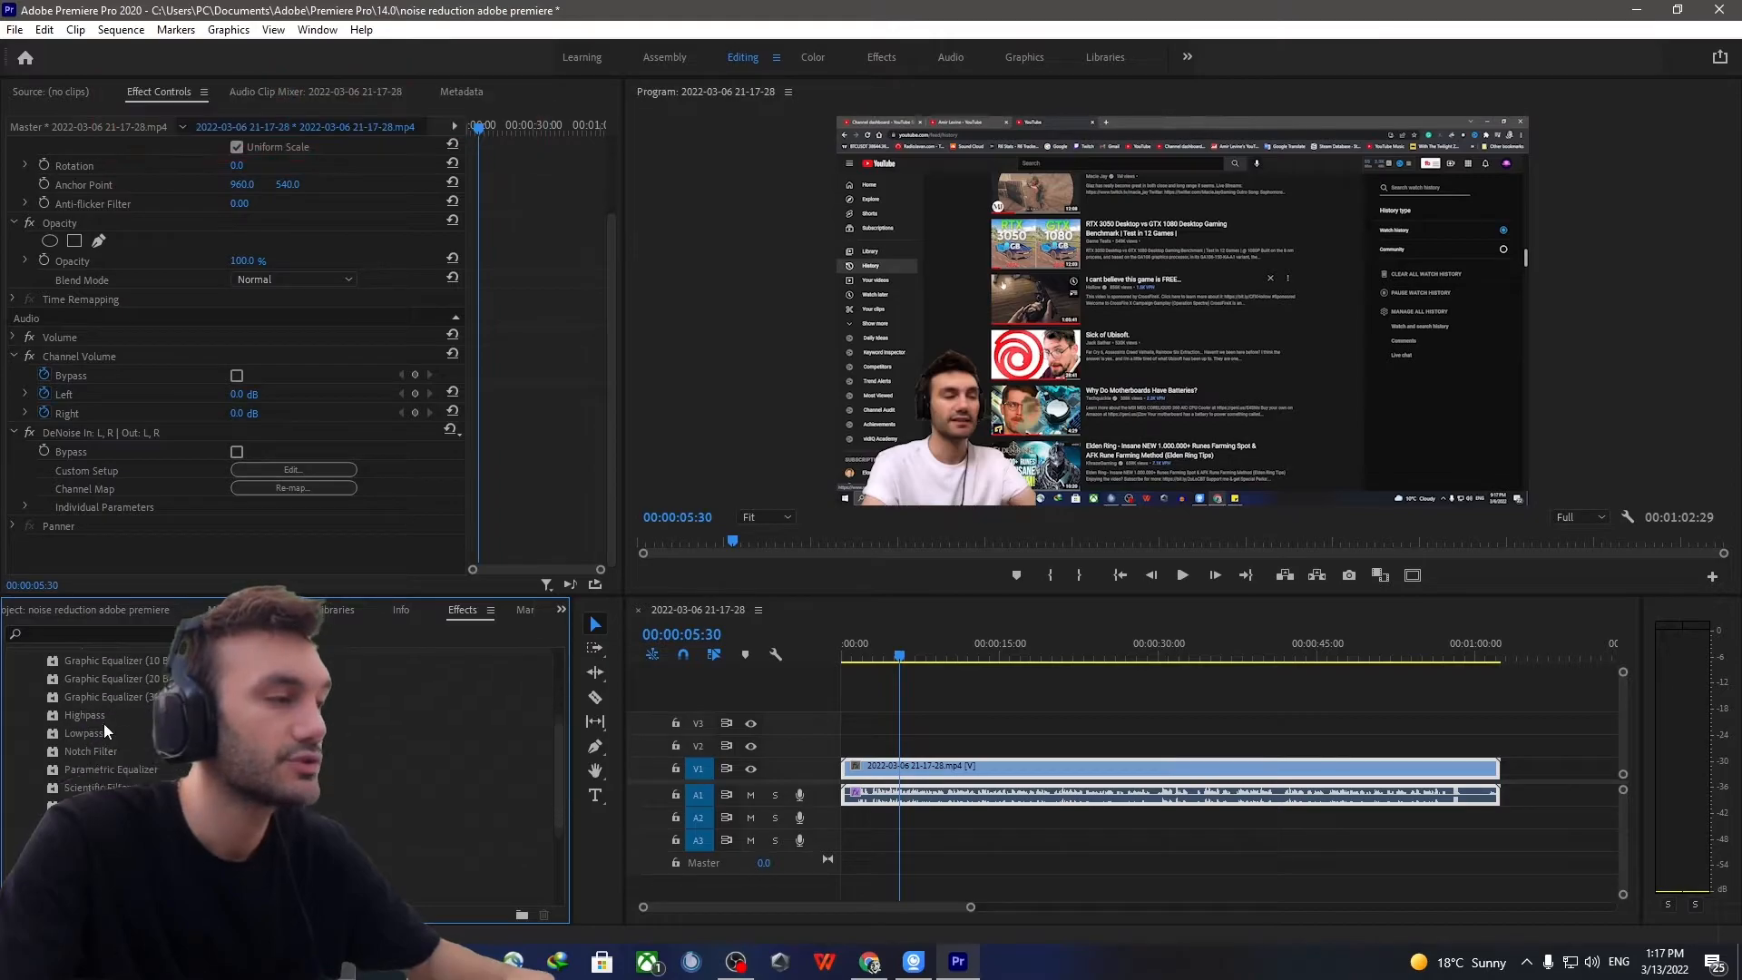
click(99, 713)
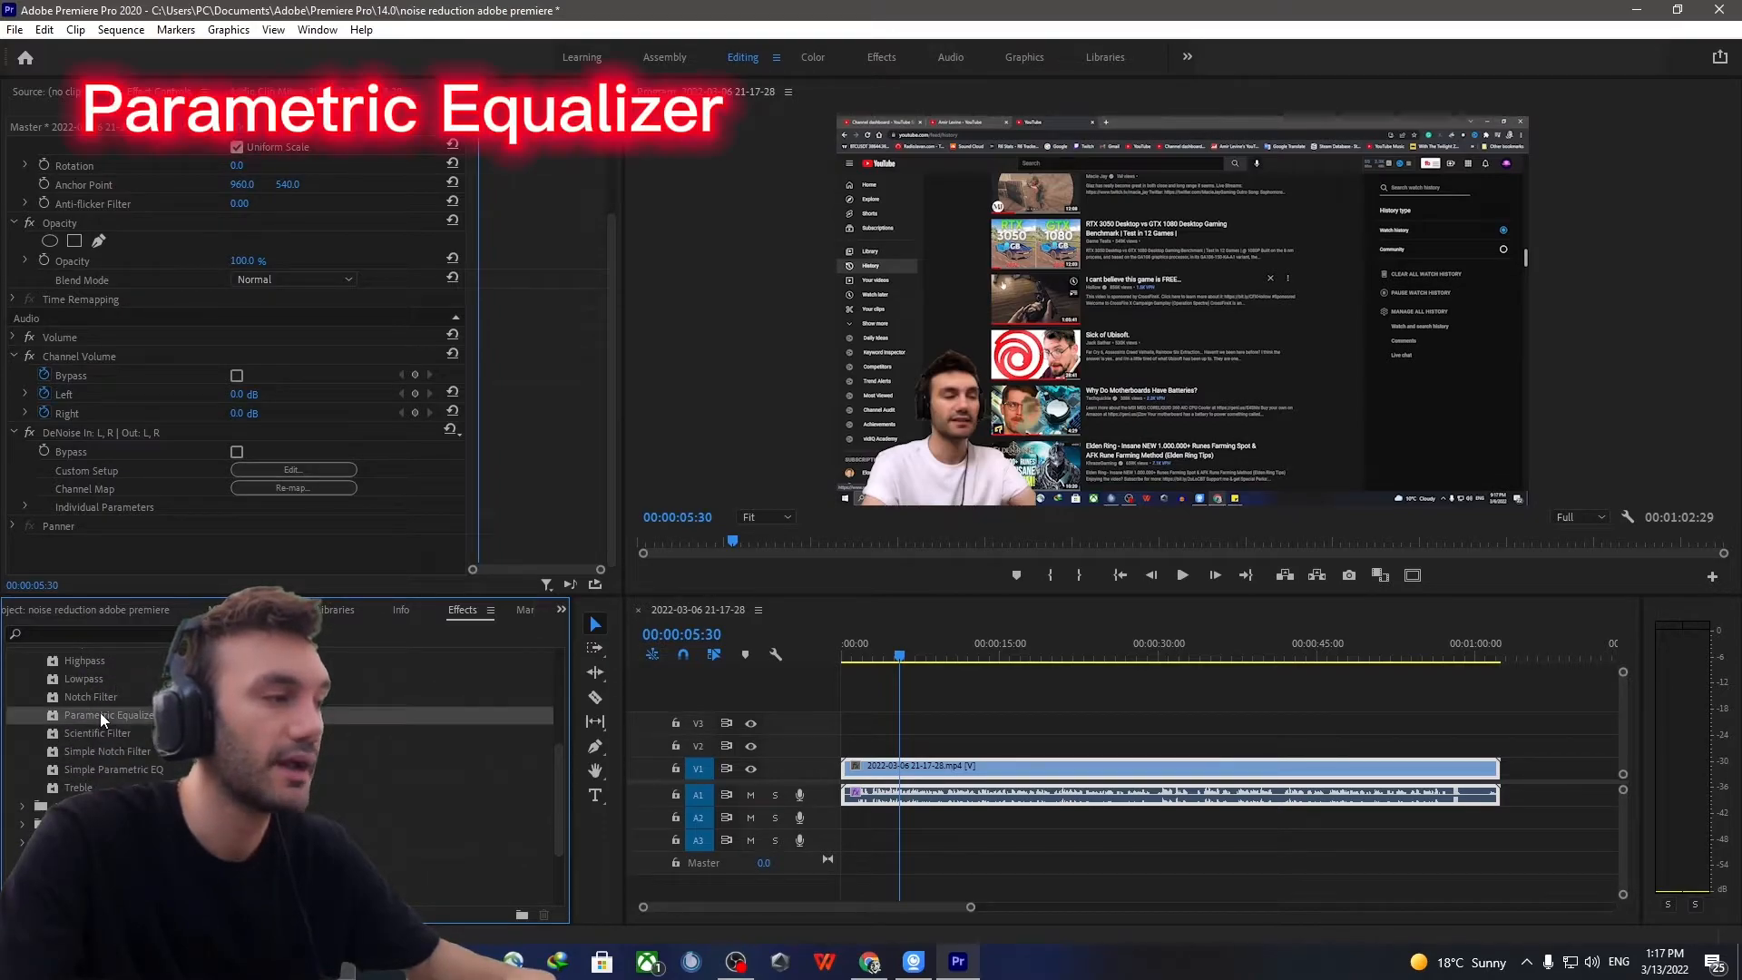
scroll(99, 711, down, 1)
drag(78, 699, 859, 803)
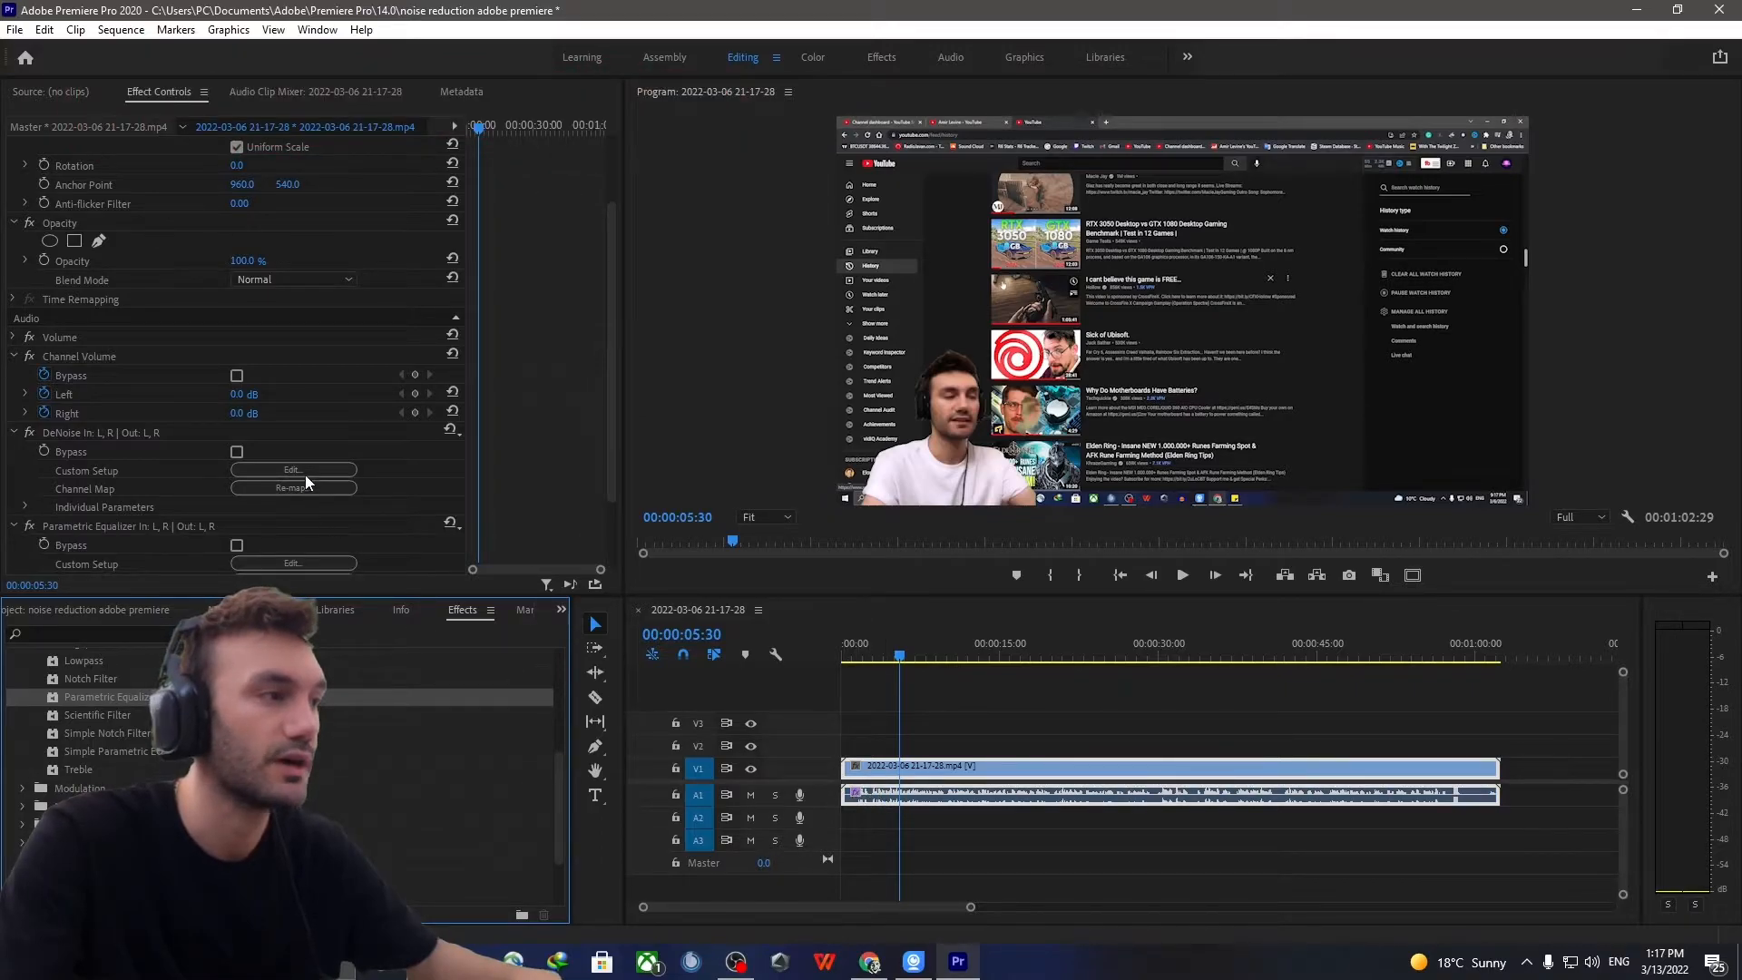
scroll(309, 454, down, 4)
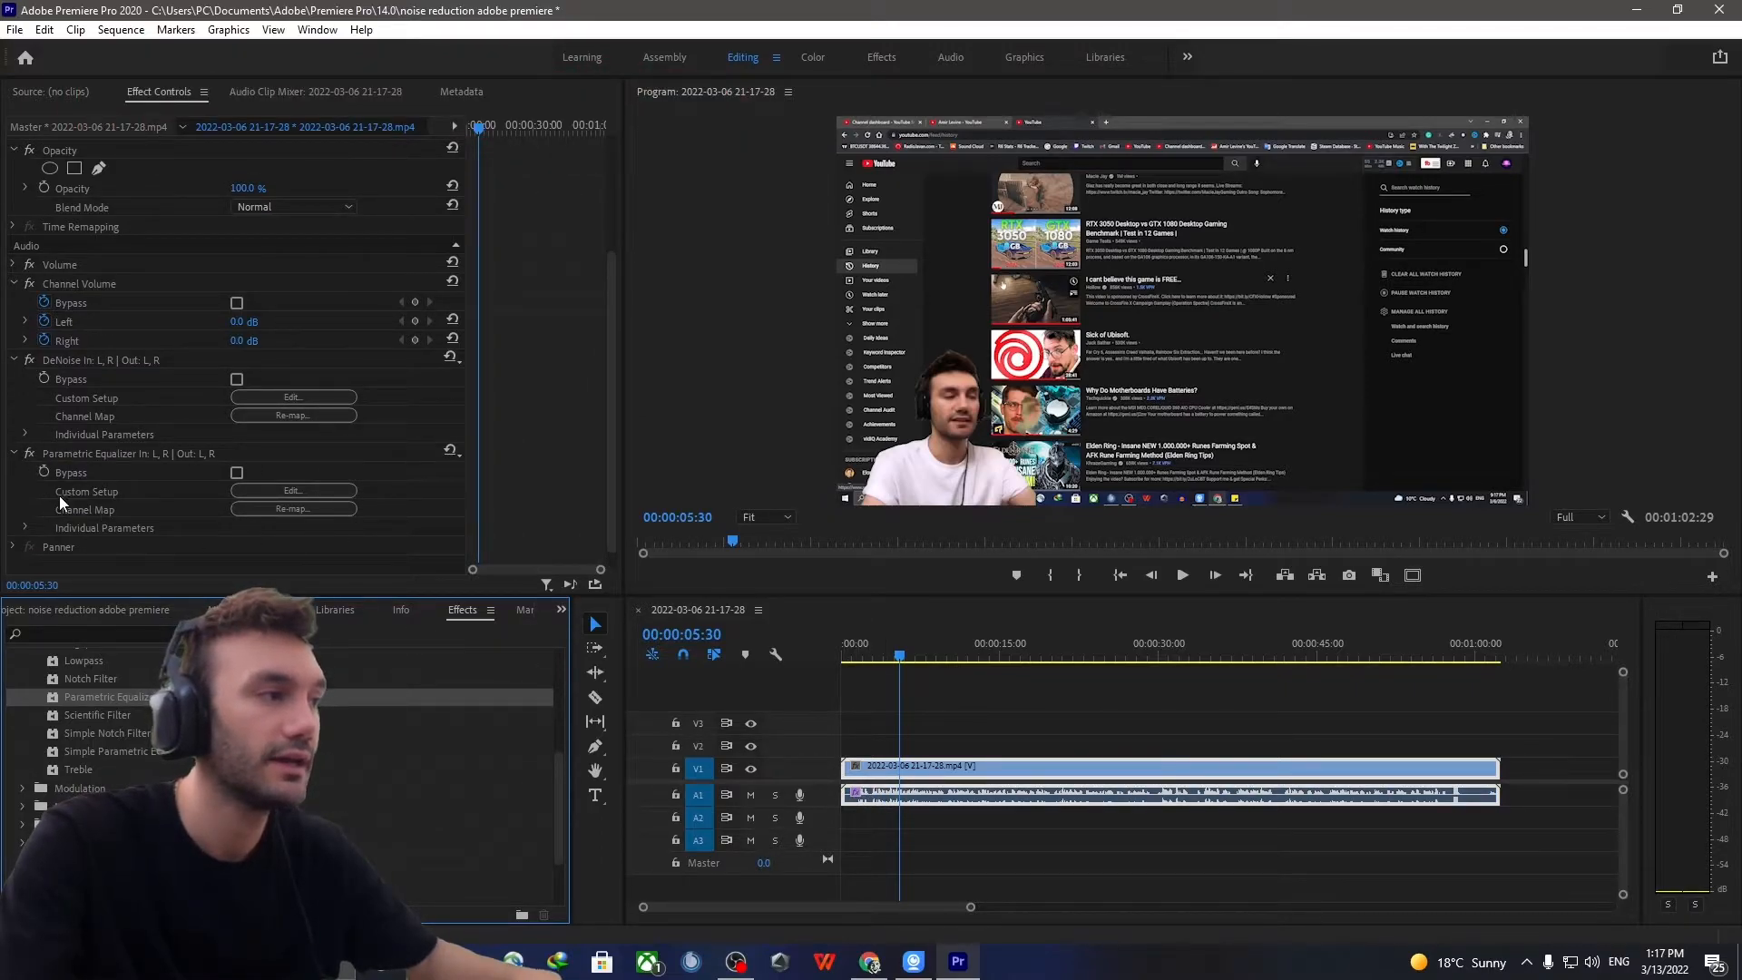
Open the custom setup of the clip's Parametric Equalizer effect and play the sequence with the default curve
click(122, 457)
click(89, 492)
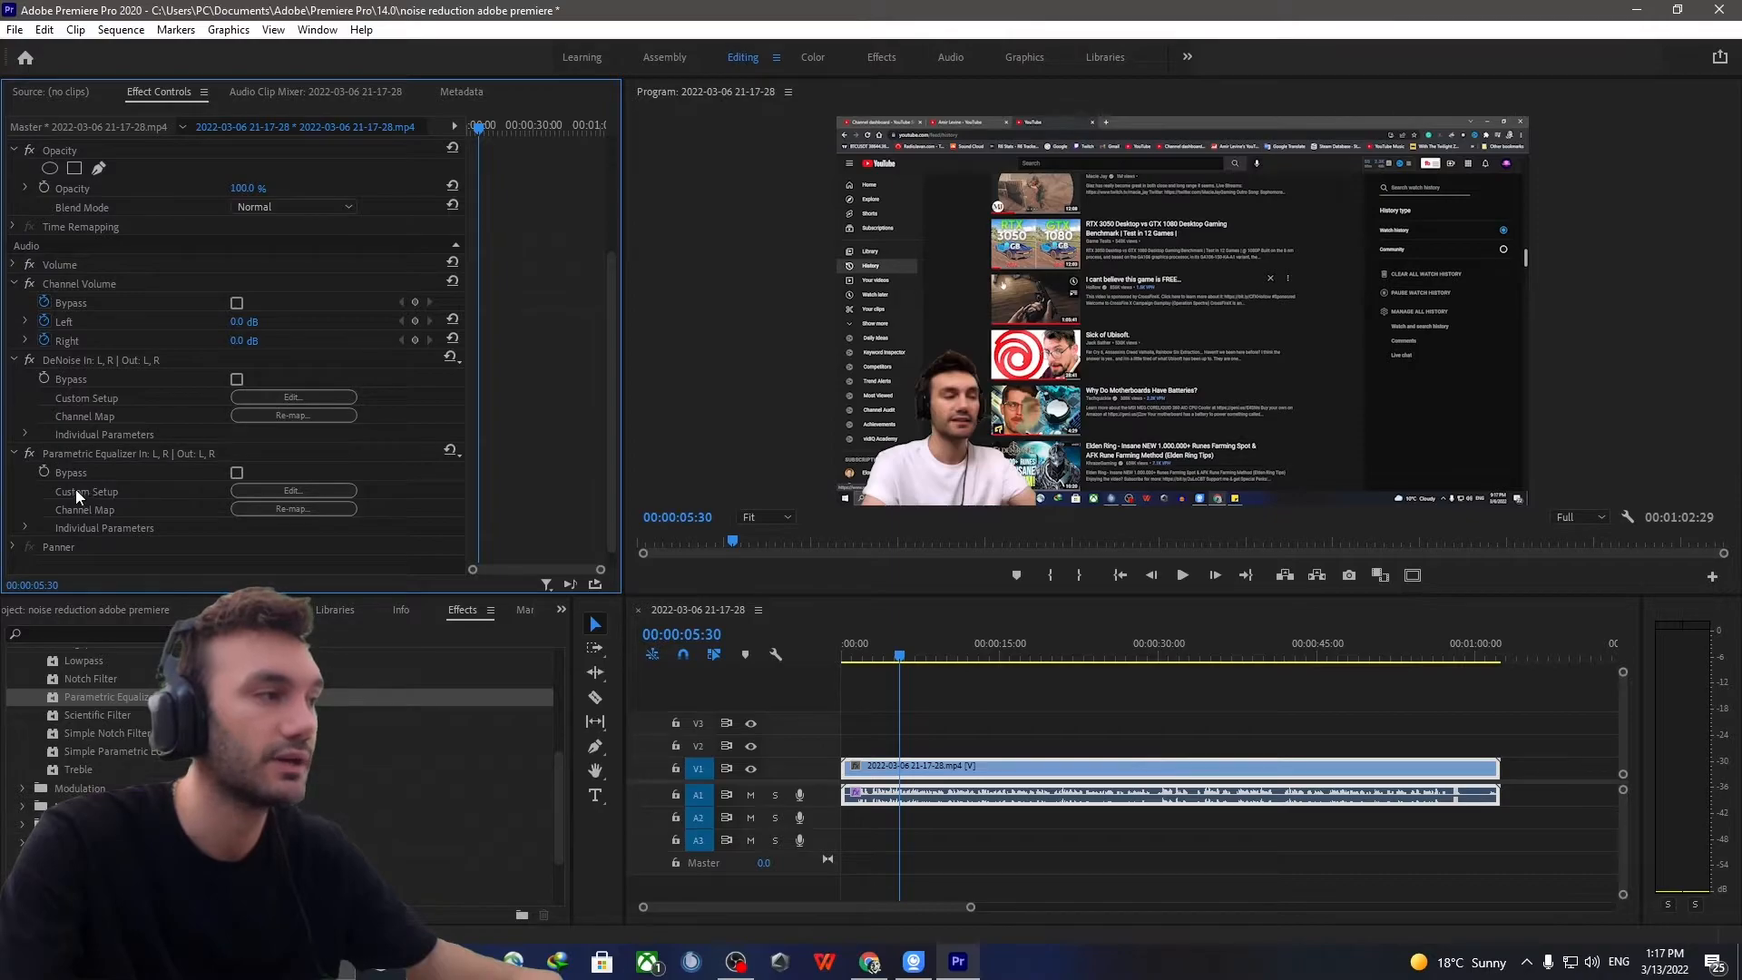
click(291, 490)
drag(835, 245, 491, 162)
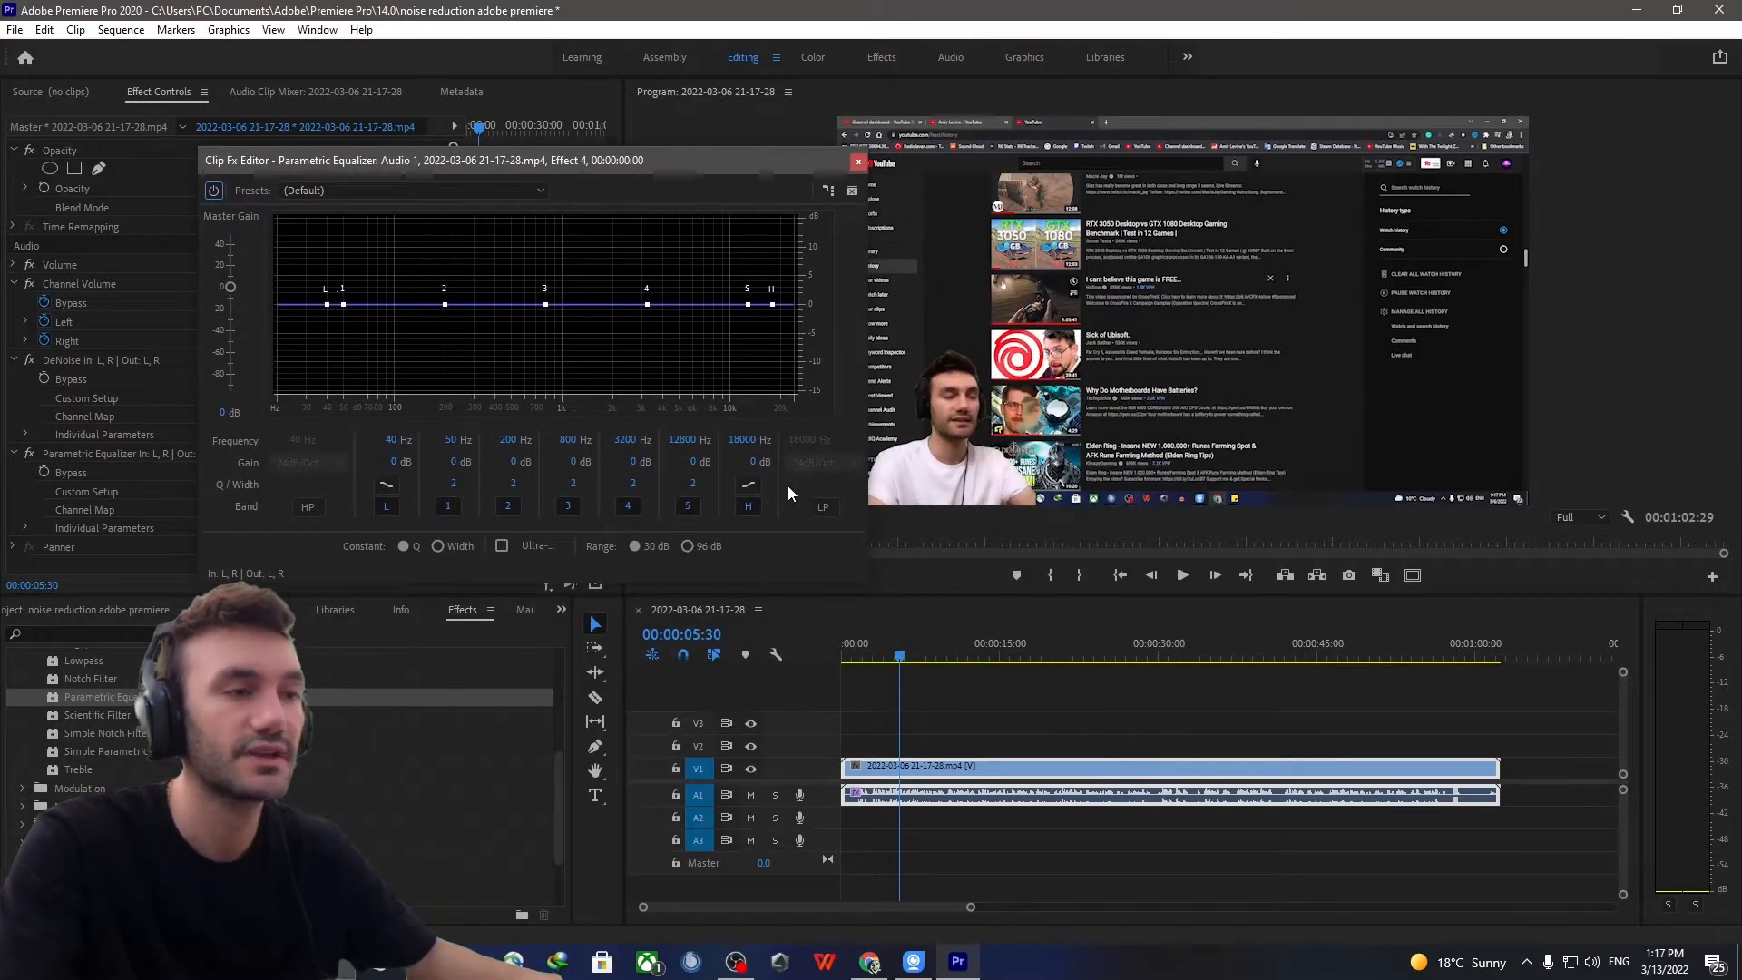
key(space)
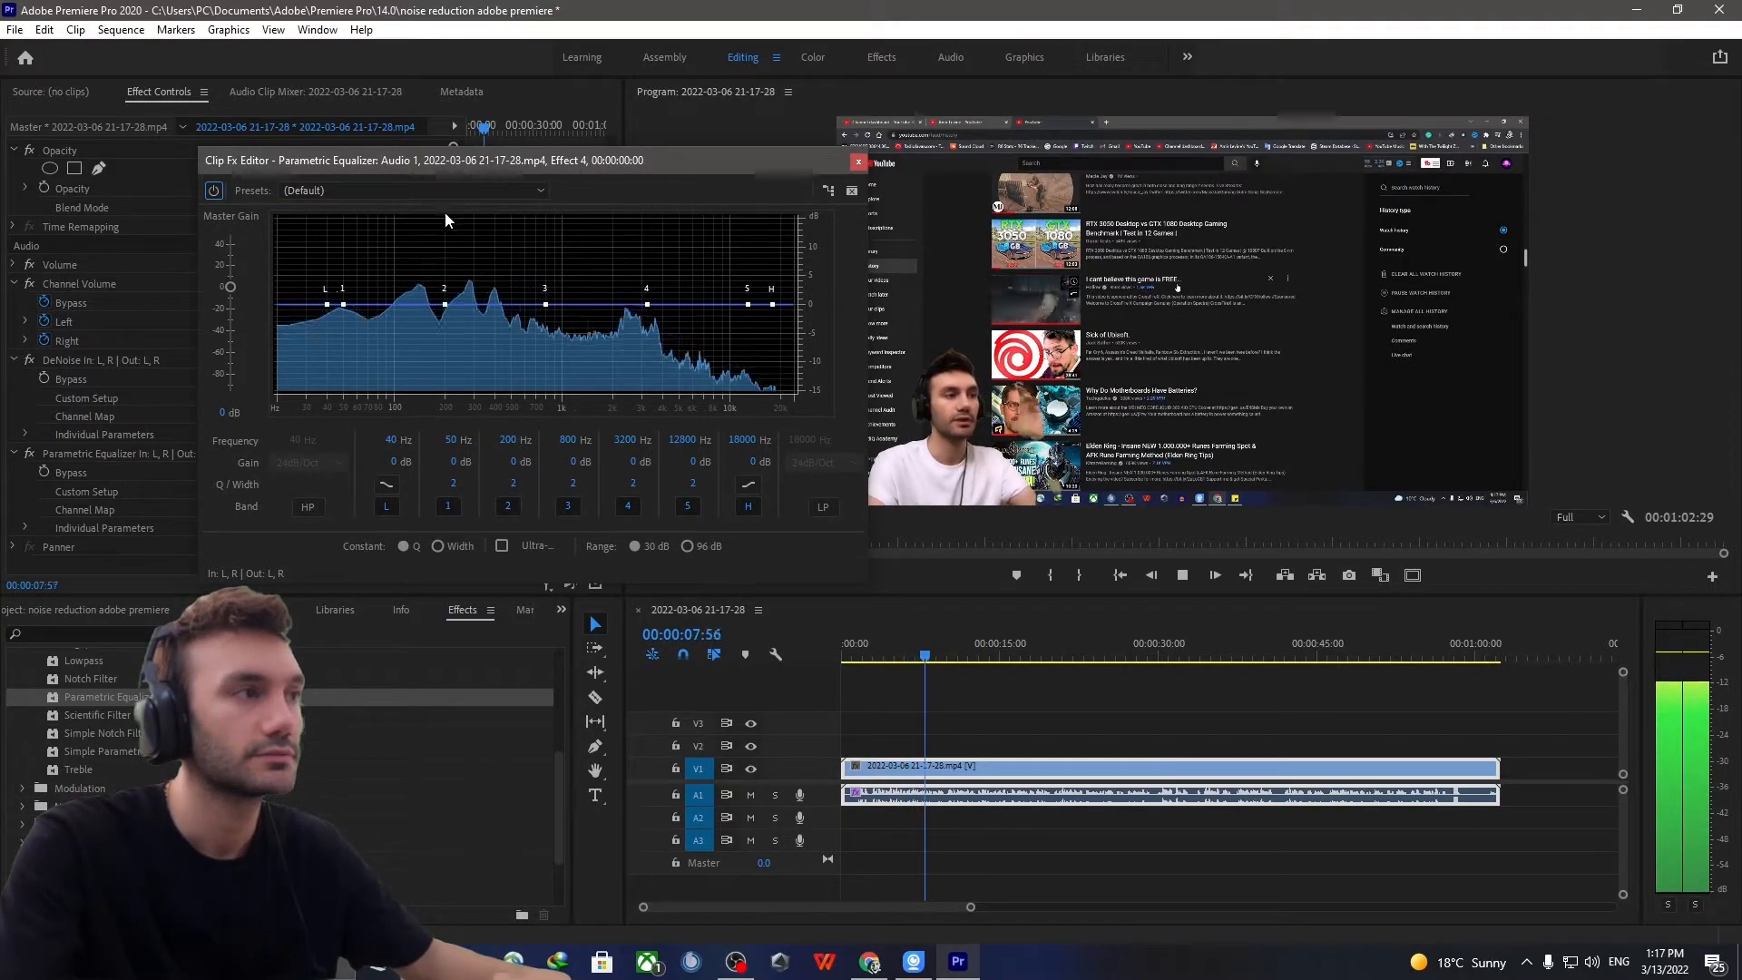
Load the Vocal Enhancer preset in the Parametric Equalizer and play the sequence to hear it
click(401, 193)
click(400, 194)
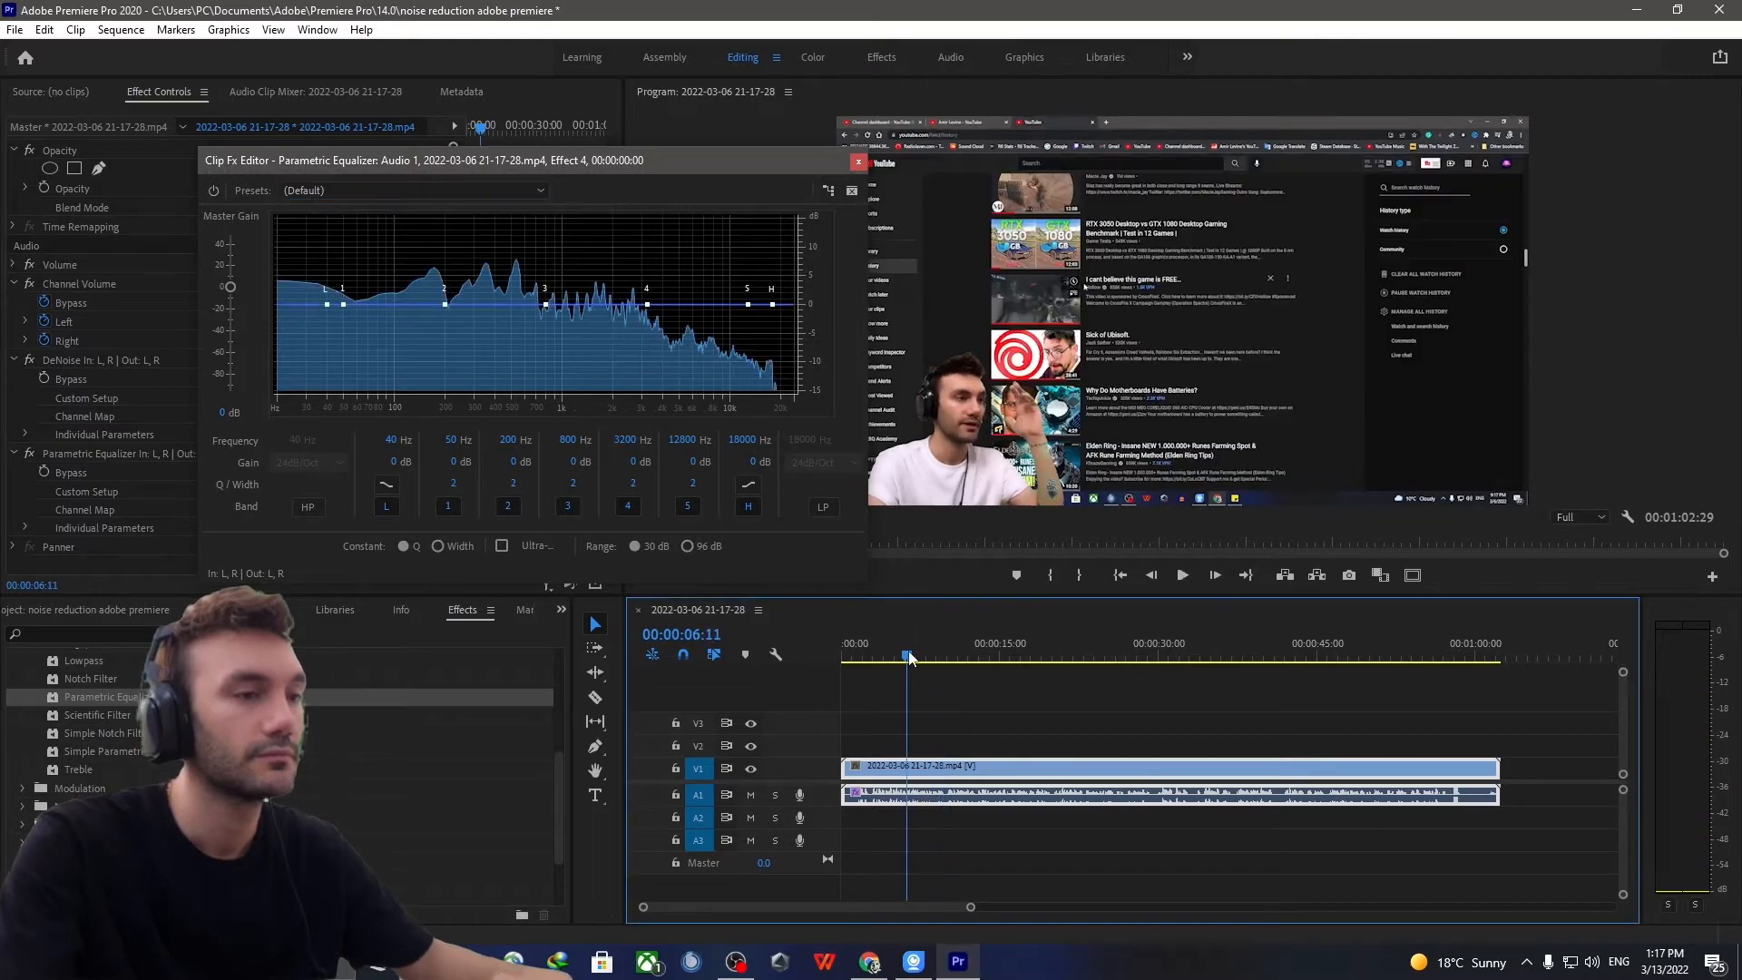
key(space)
click(414, 185)
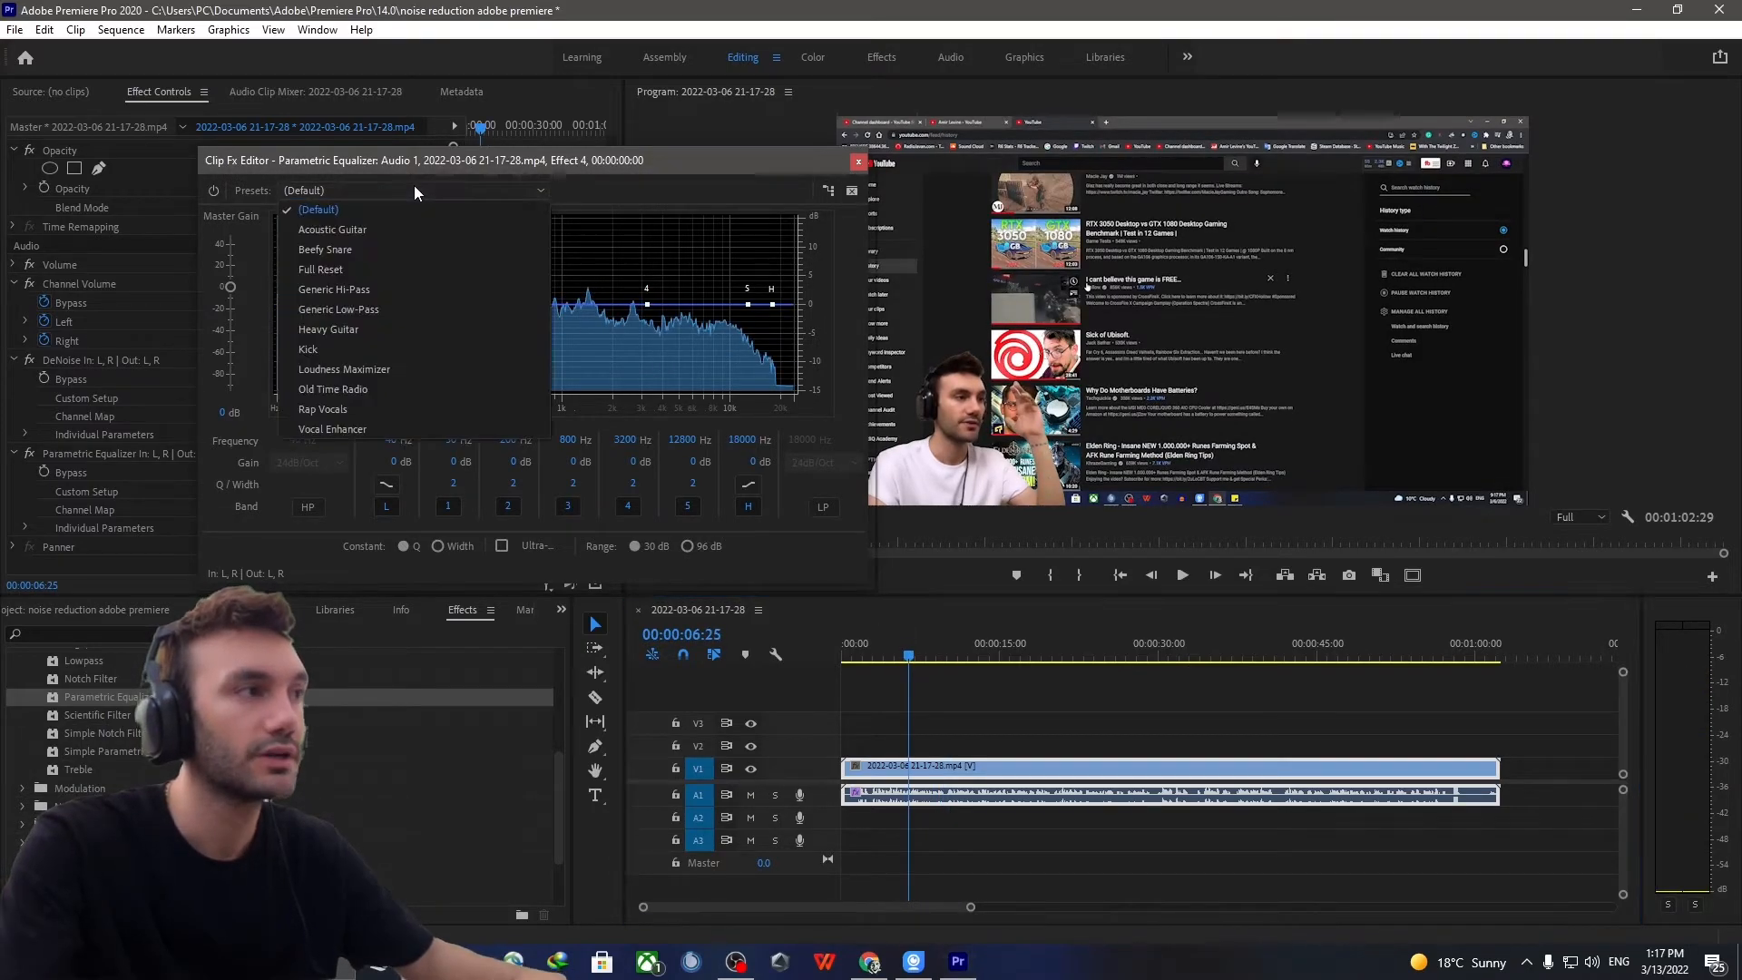
click(355, 430)
key(space)
Shape the equalizer curve: high-pass at about 29 Hz, low band at 97 Hz and 8.2 dB, band 4 at 684 Hz and 2.7 dB
drag(377, 303, 305, 304)
drag(400, 270, 392, 257)
drag(649, 305, 534, 289)
key(space)
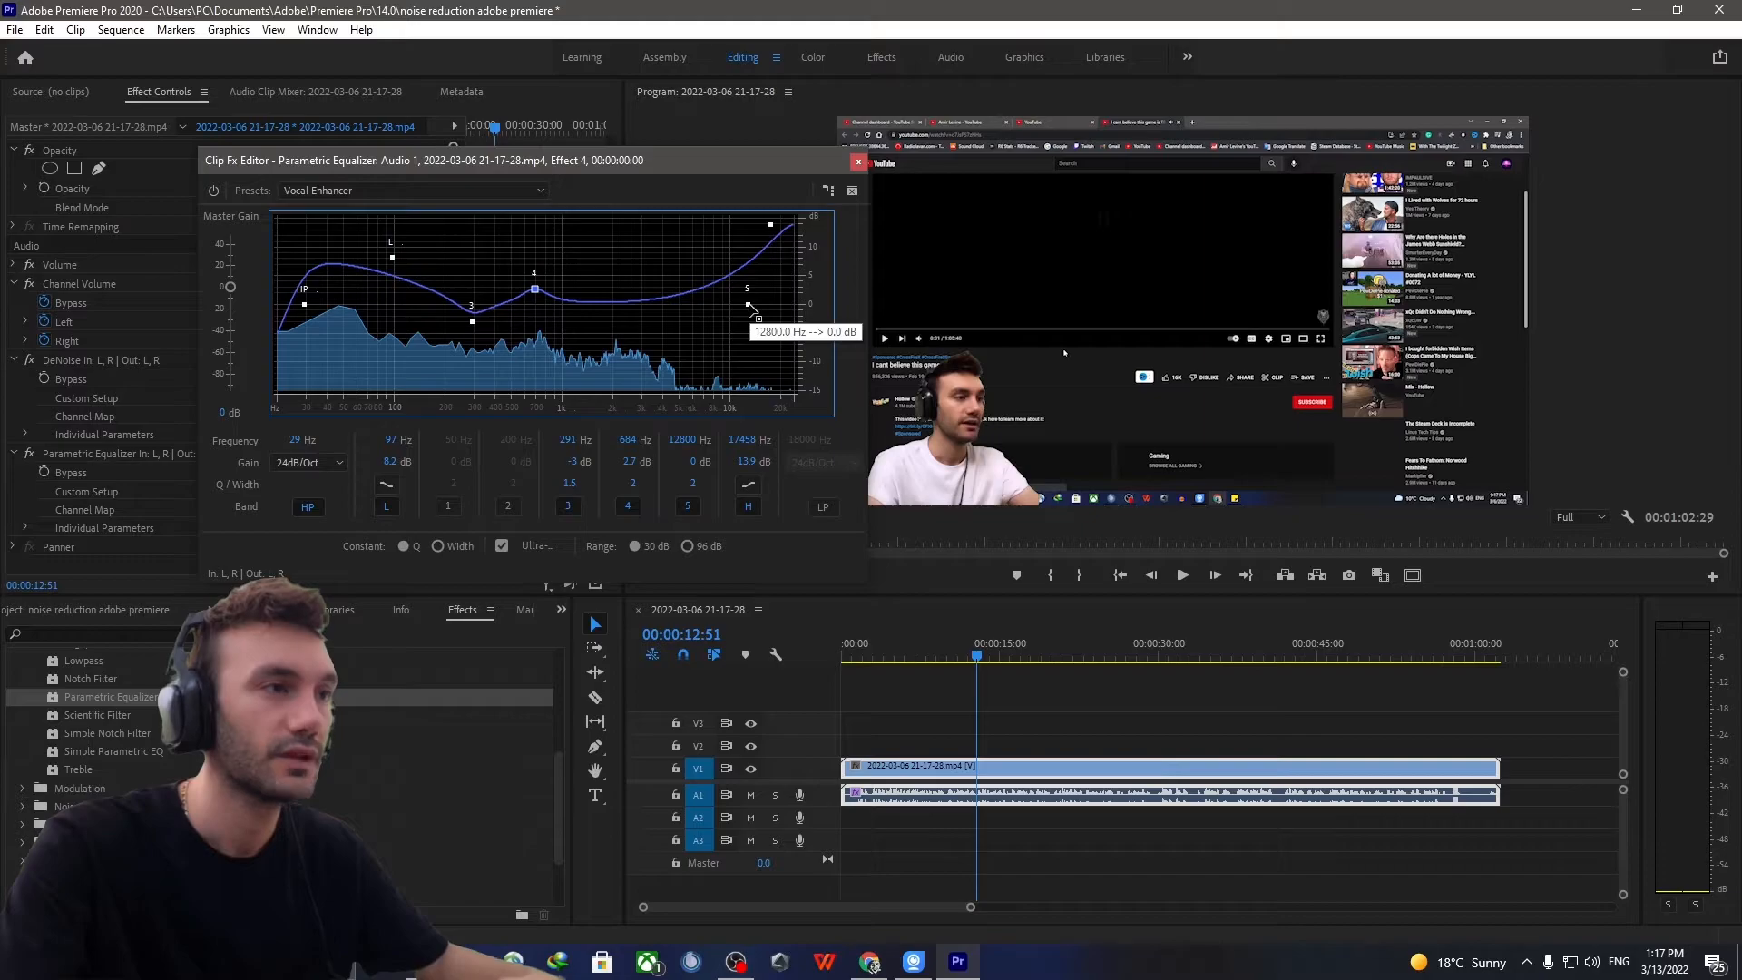
Move equalizer band 5 to about 1006 Hz and 5.2 dB and the high band to 4366 Hz and 14.5 dB, and play the result
drag(749, 307, 562, 273)
drag(769, 226, 669, 225)
key(space)
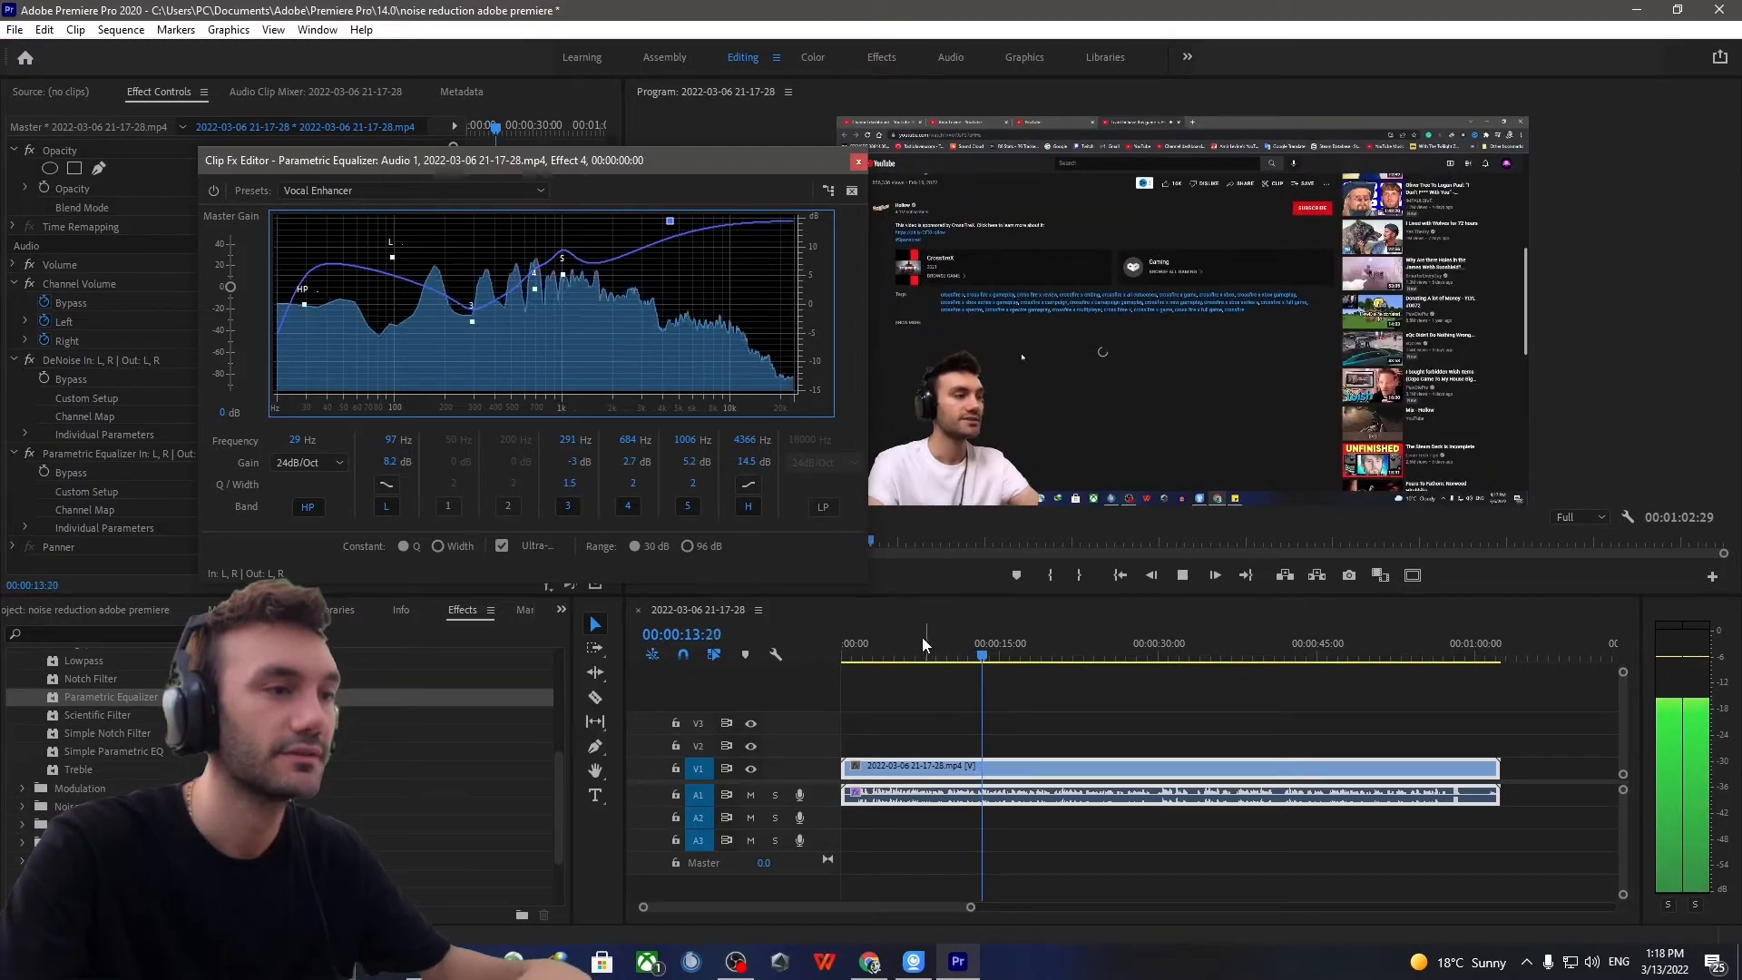
key(space)
Adjust equalizer band 3 to 256 Hz, -1.4 dB, band 4 to 693 Hz, -1.3 dB and band 5 to 1168 Hz, -0.9 dB, audition, and close the editor
mouse_move(473, 324)
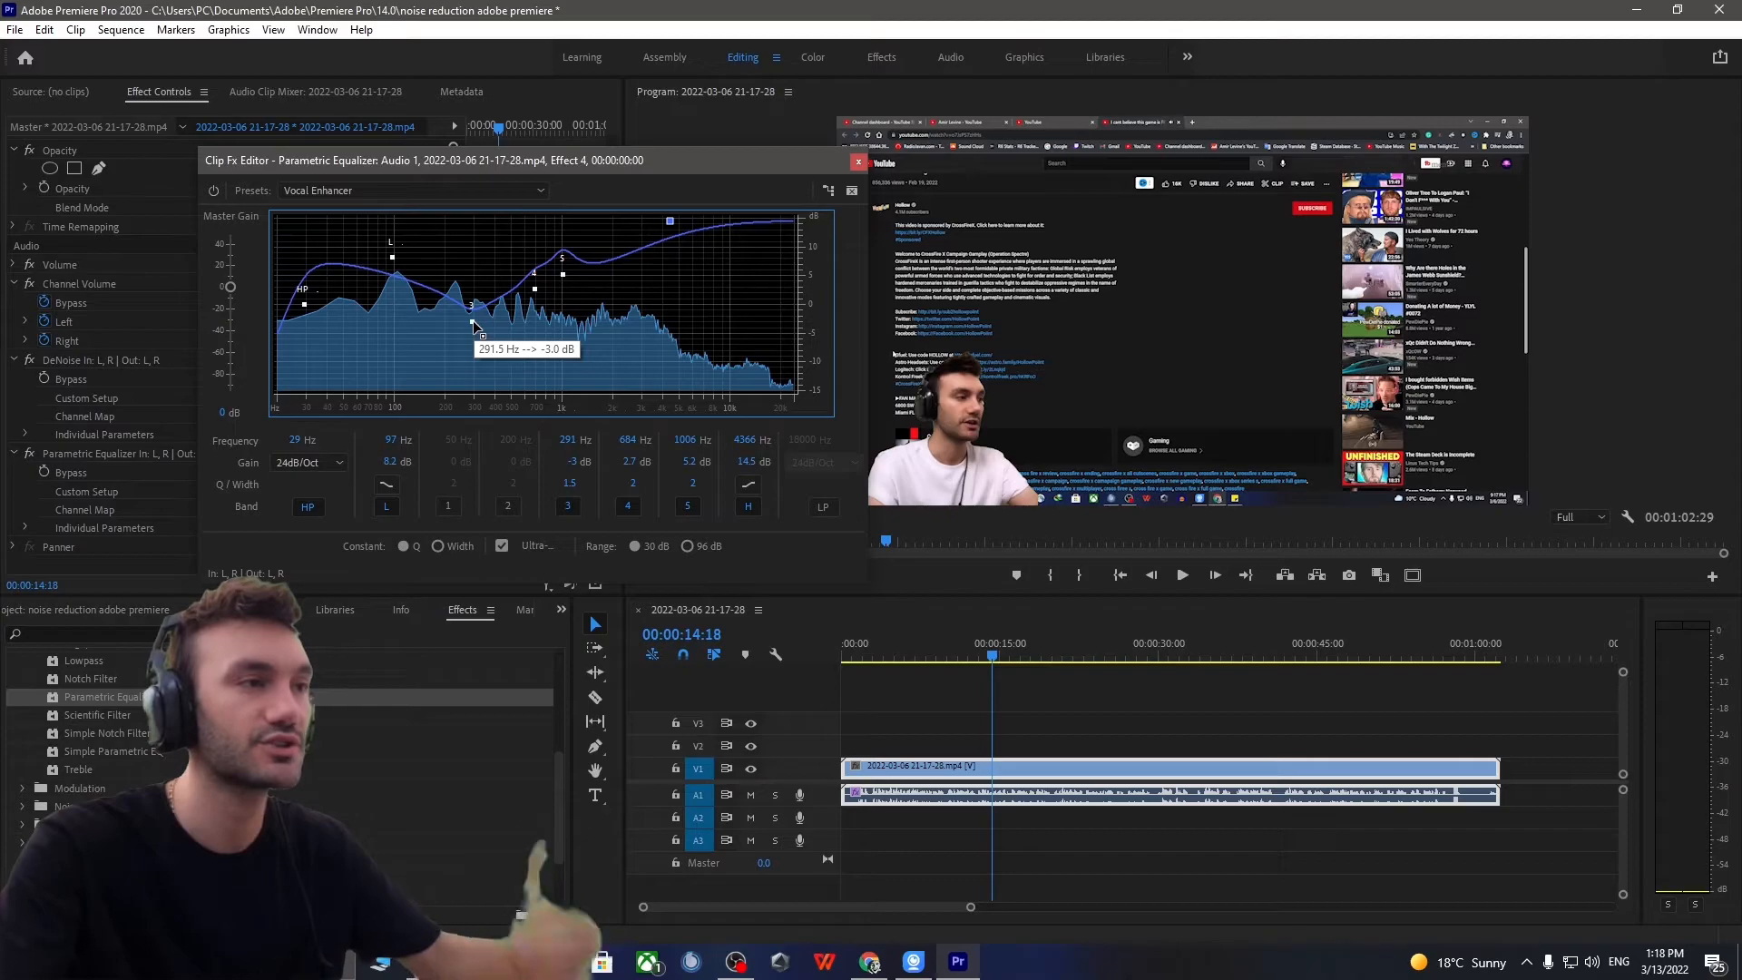
drag(472, 321, 575, 311)
key(space)
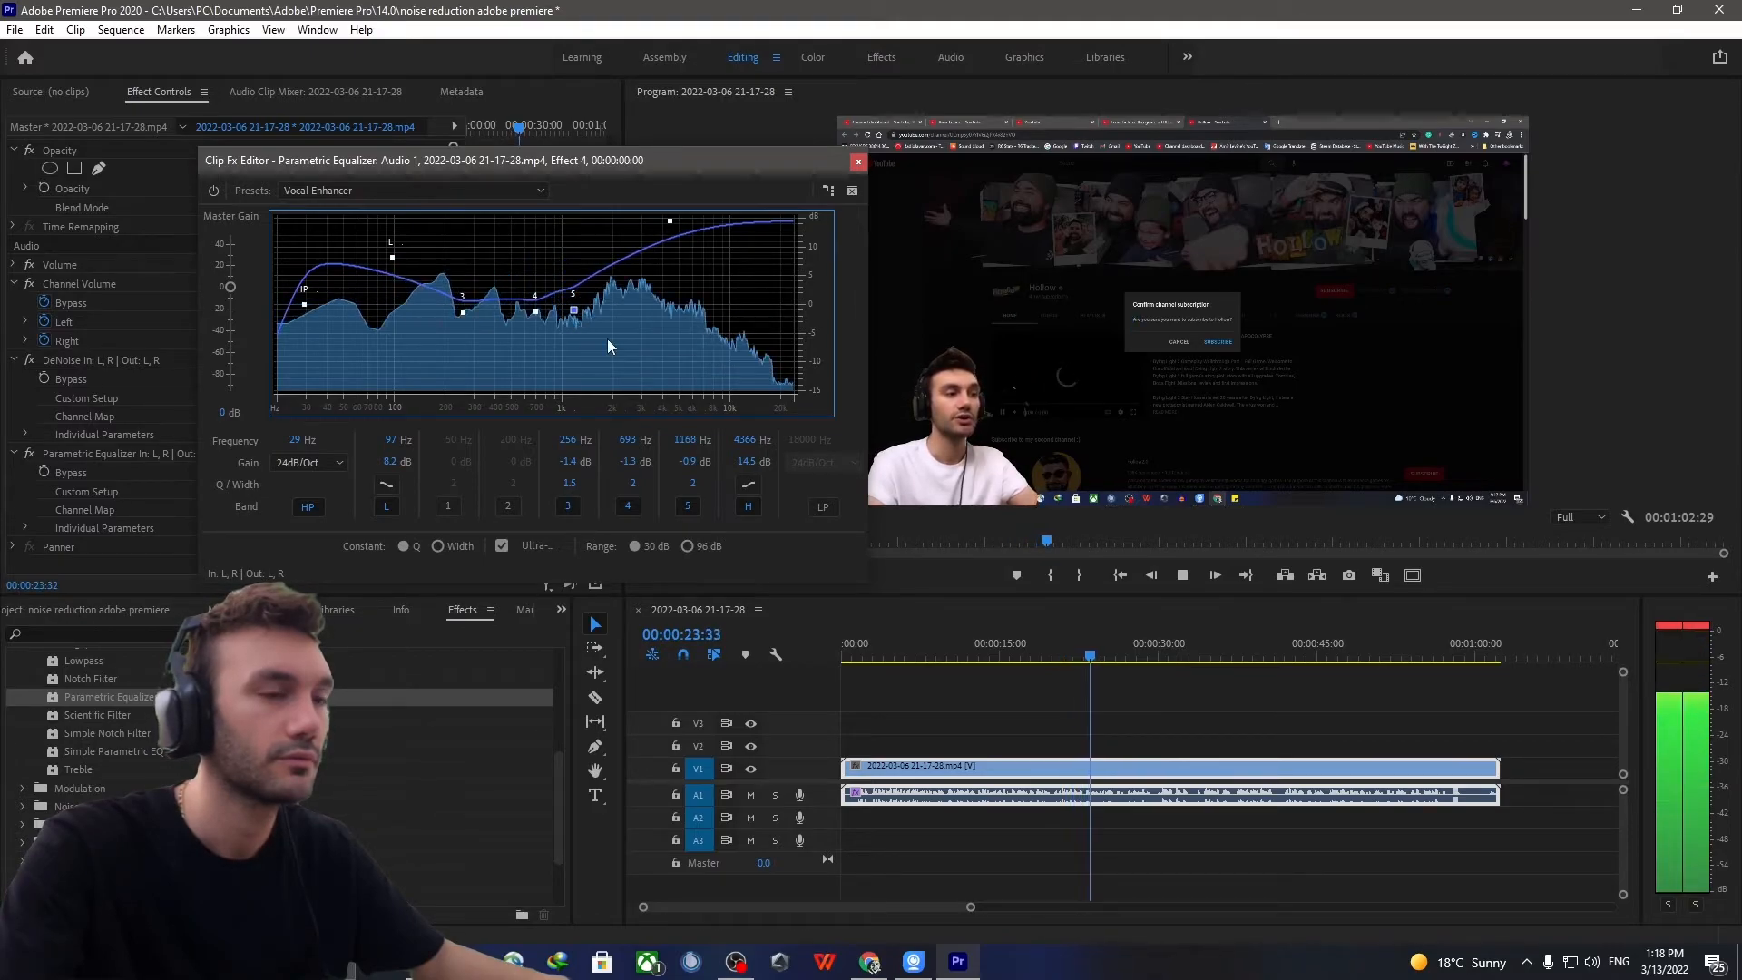
key(space)
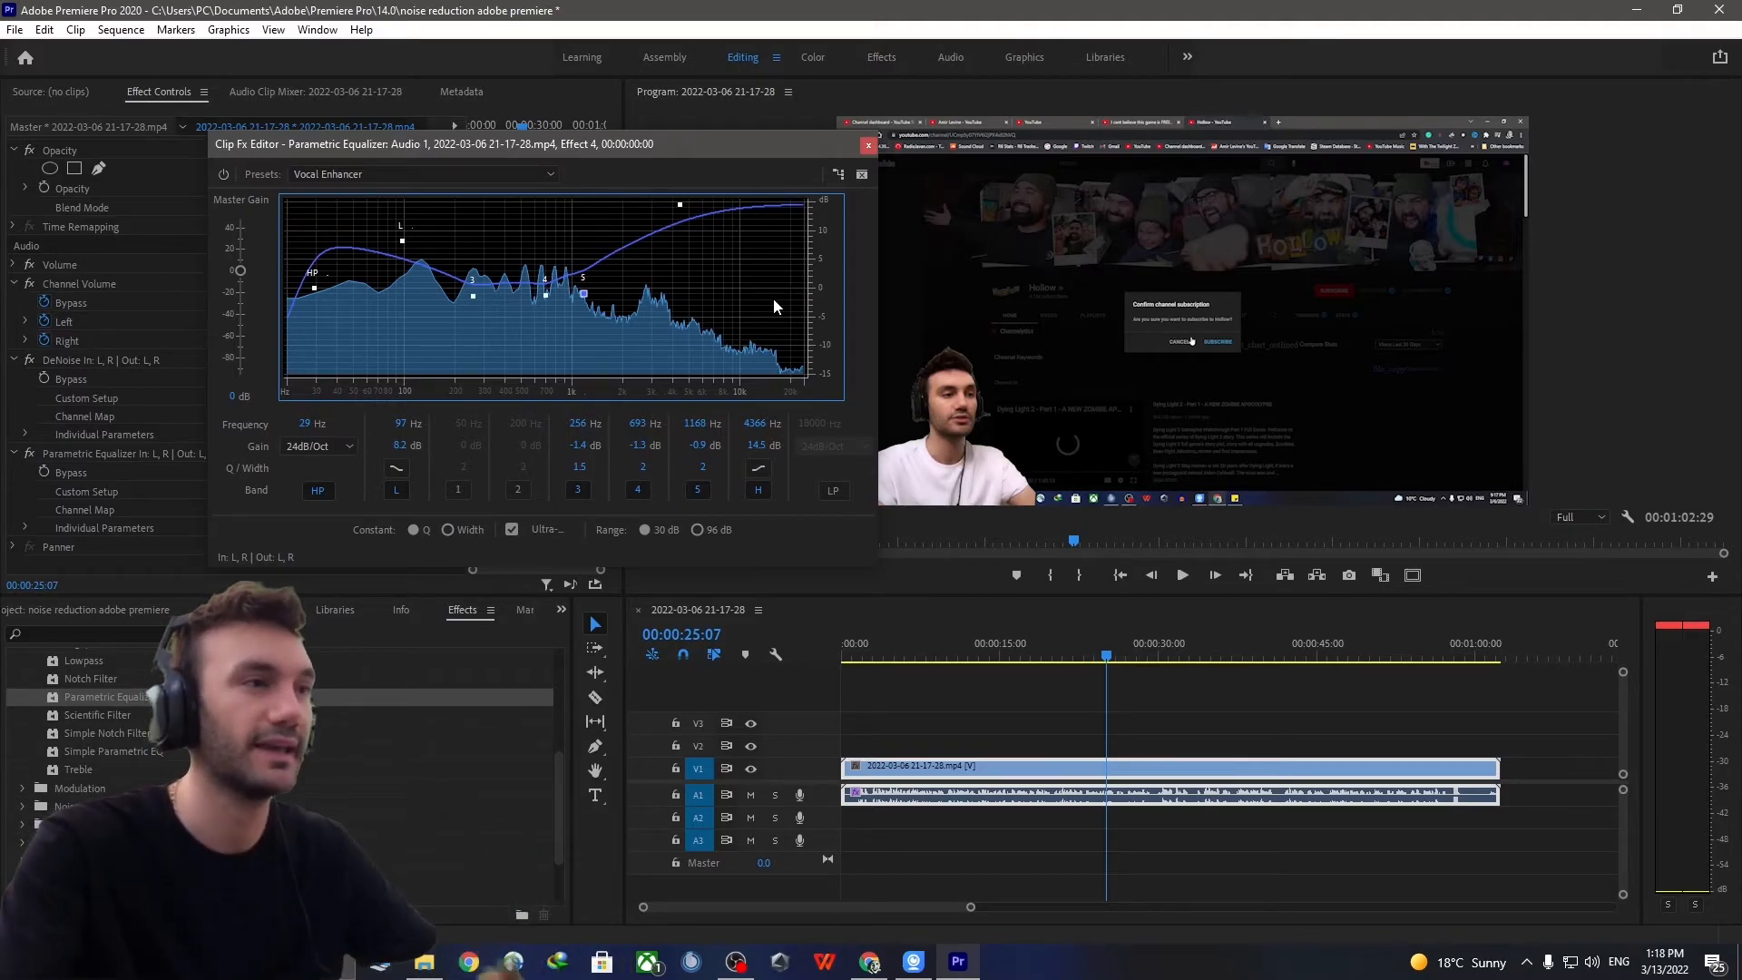
click(867, 146)
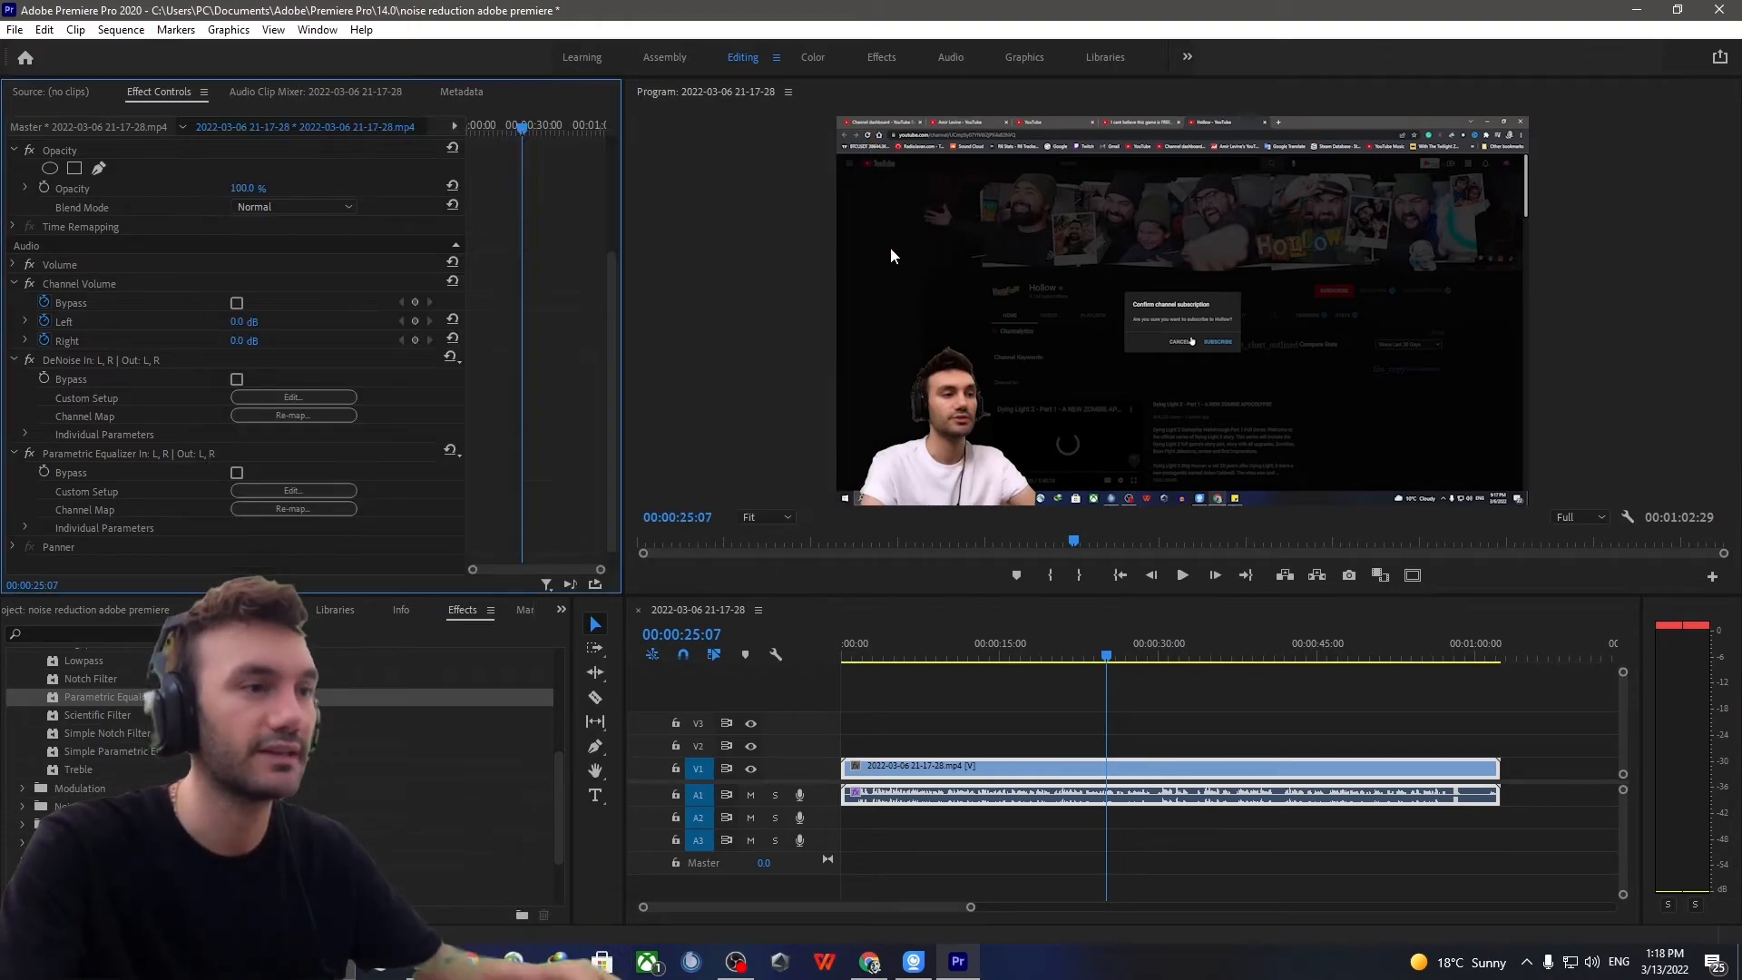
Return the playhead to about 4 seconds and view the media export settings for the sequence, closing them without exporting
click(885, 648)
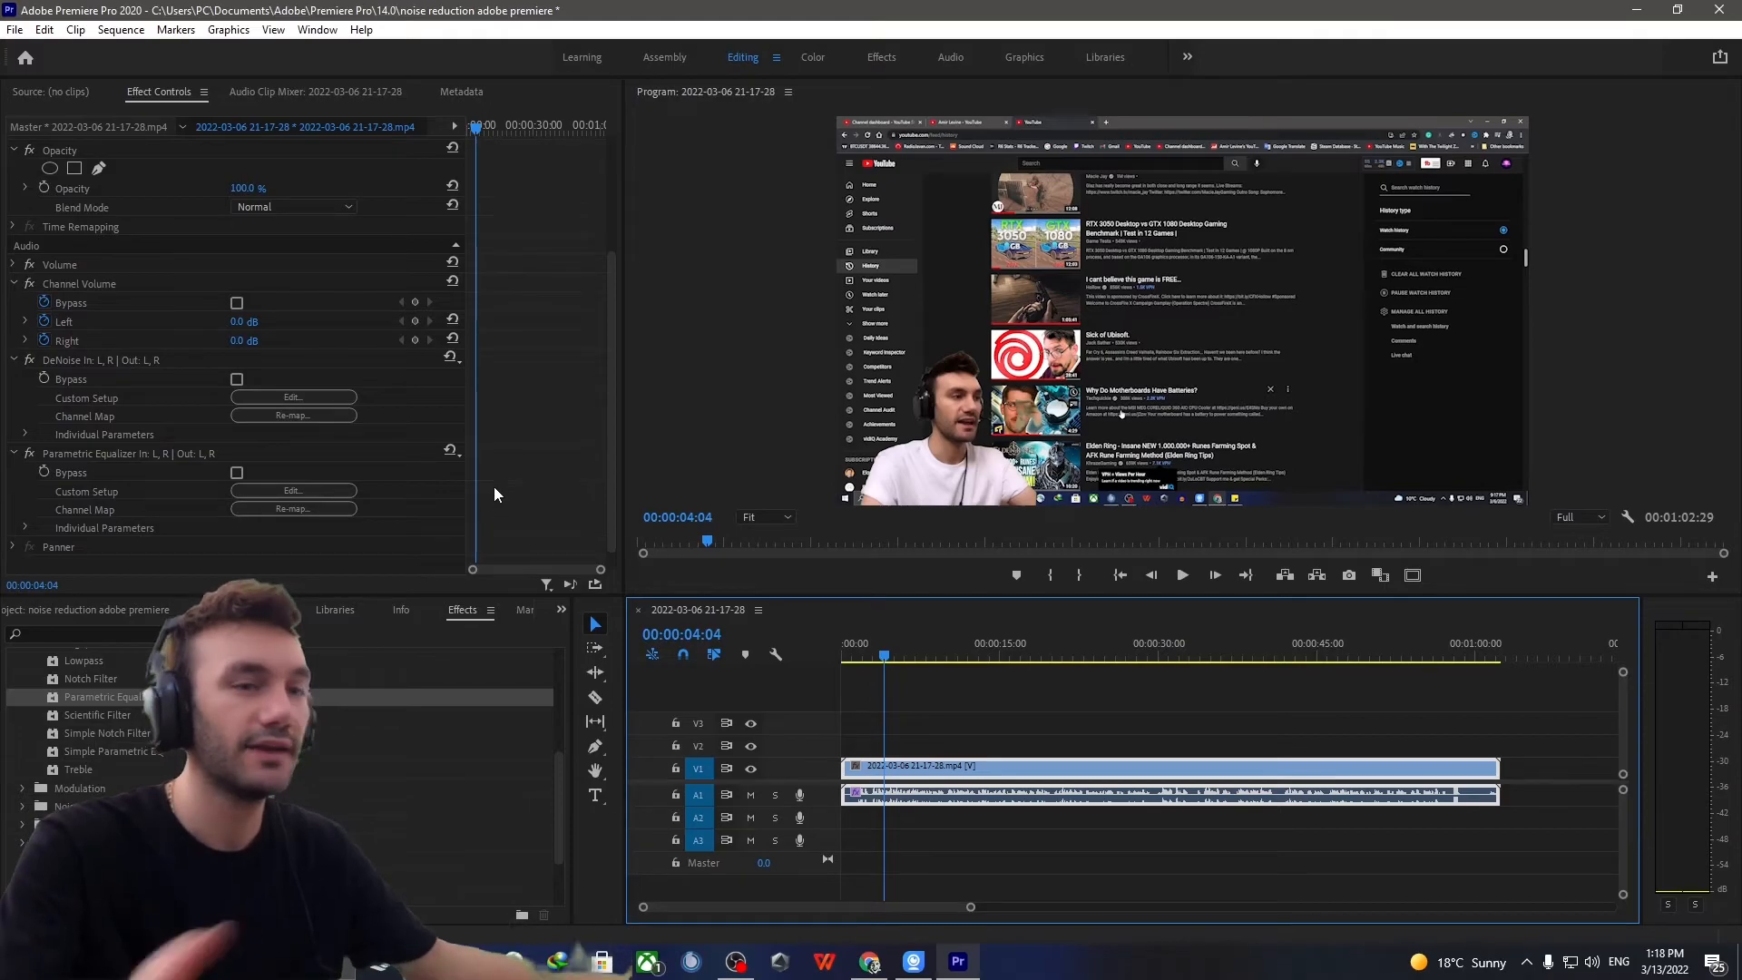
click(9, 33)
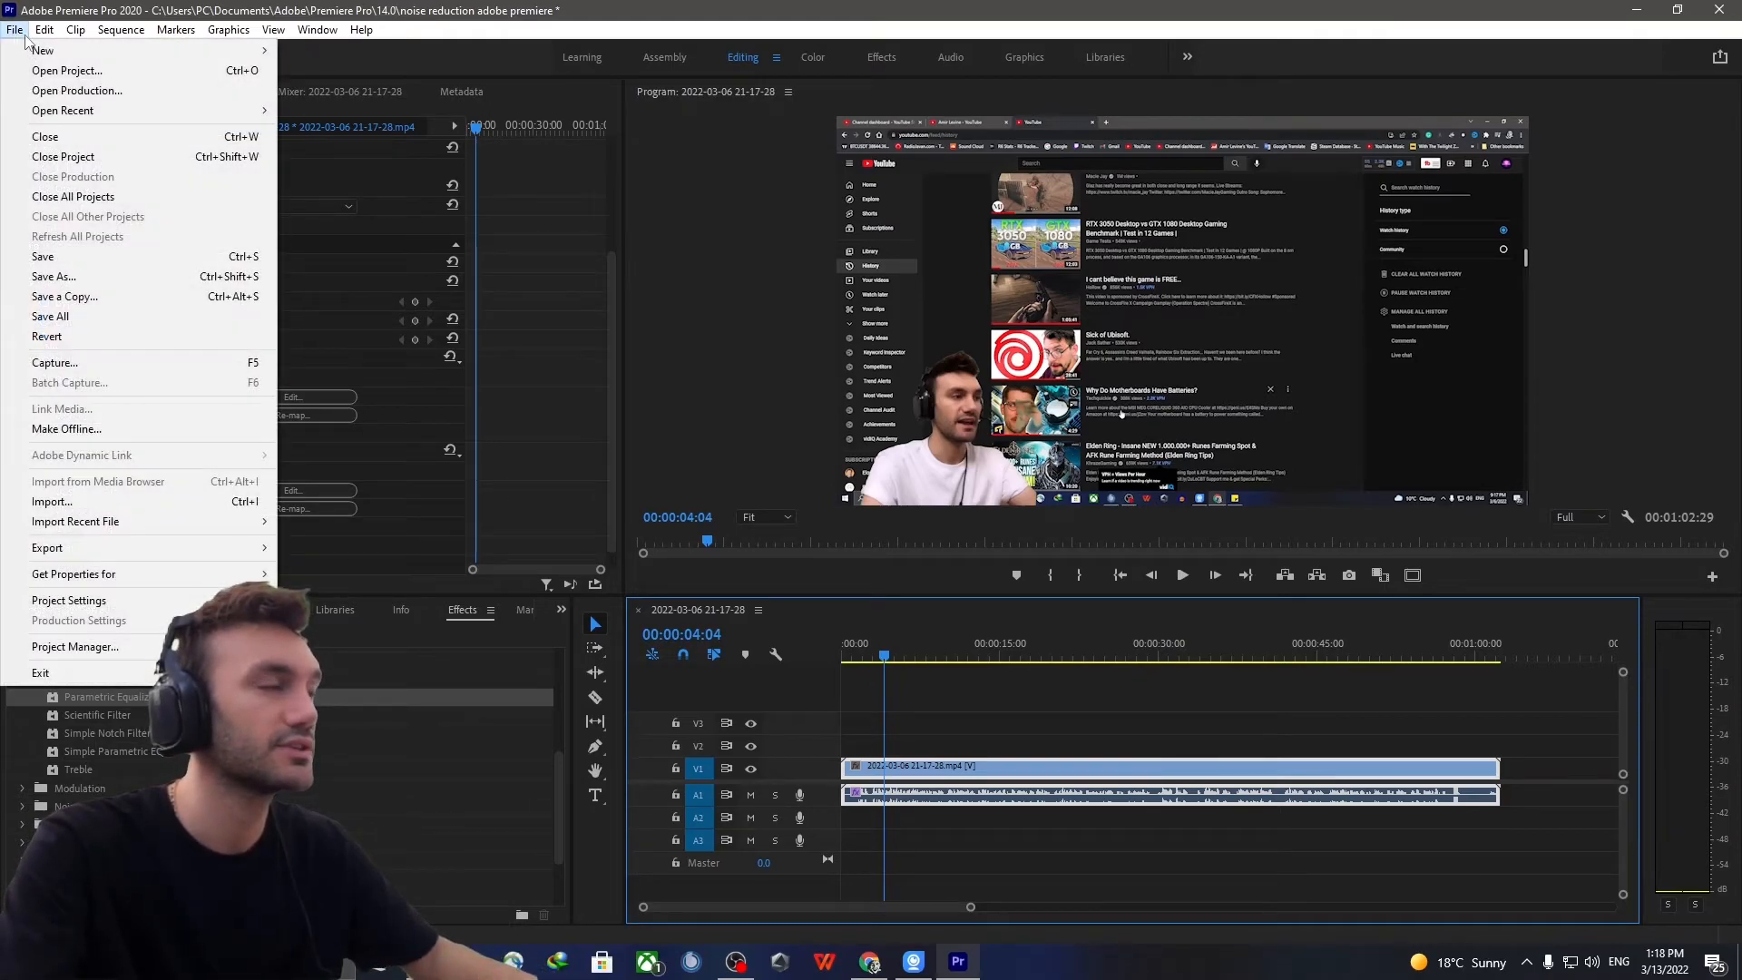
mouse_move(76, 546)
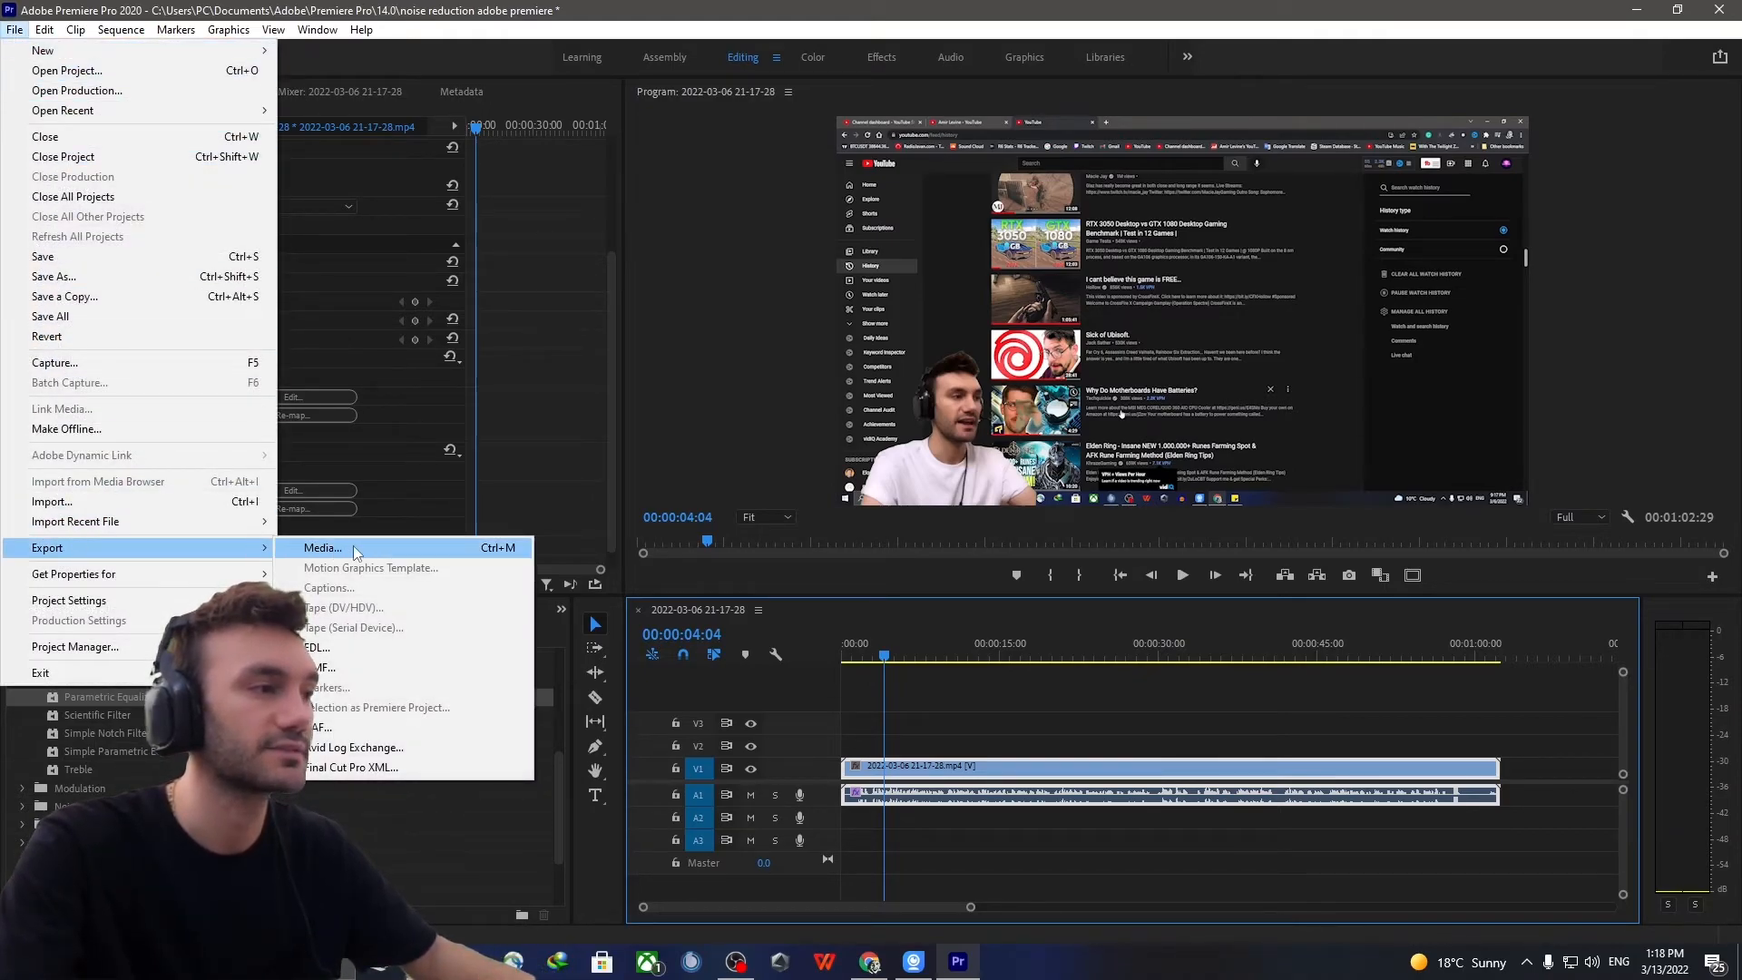
click(352, 547)
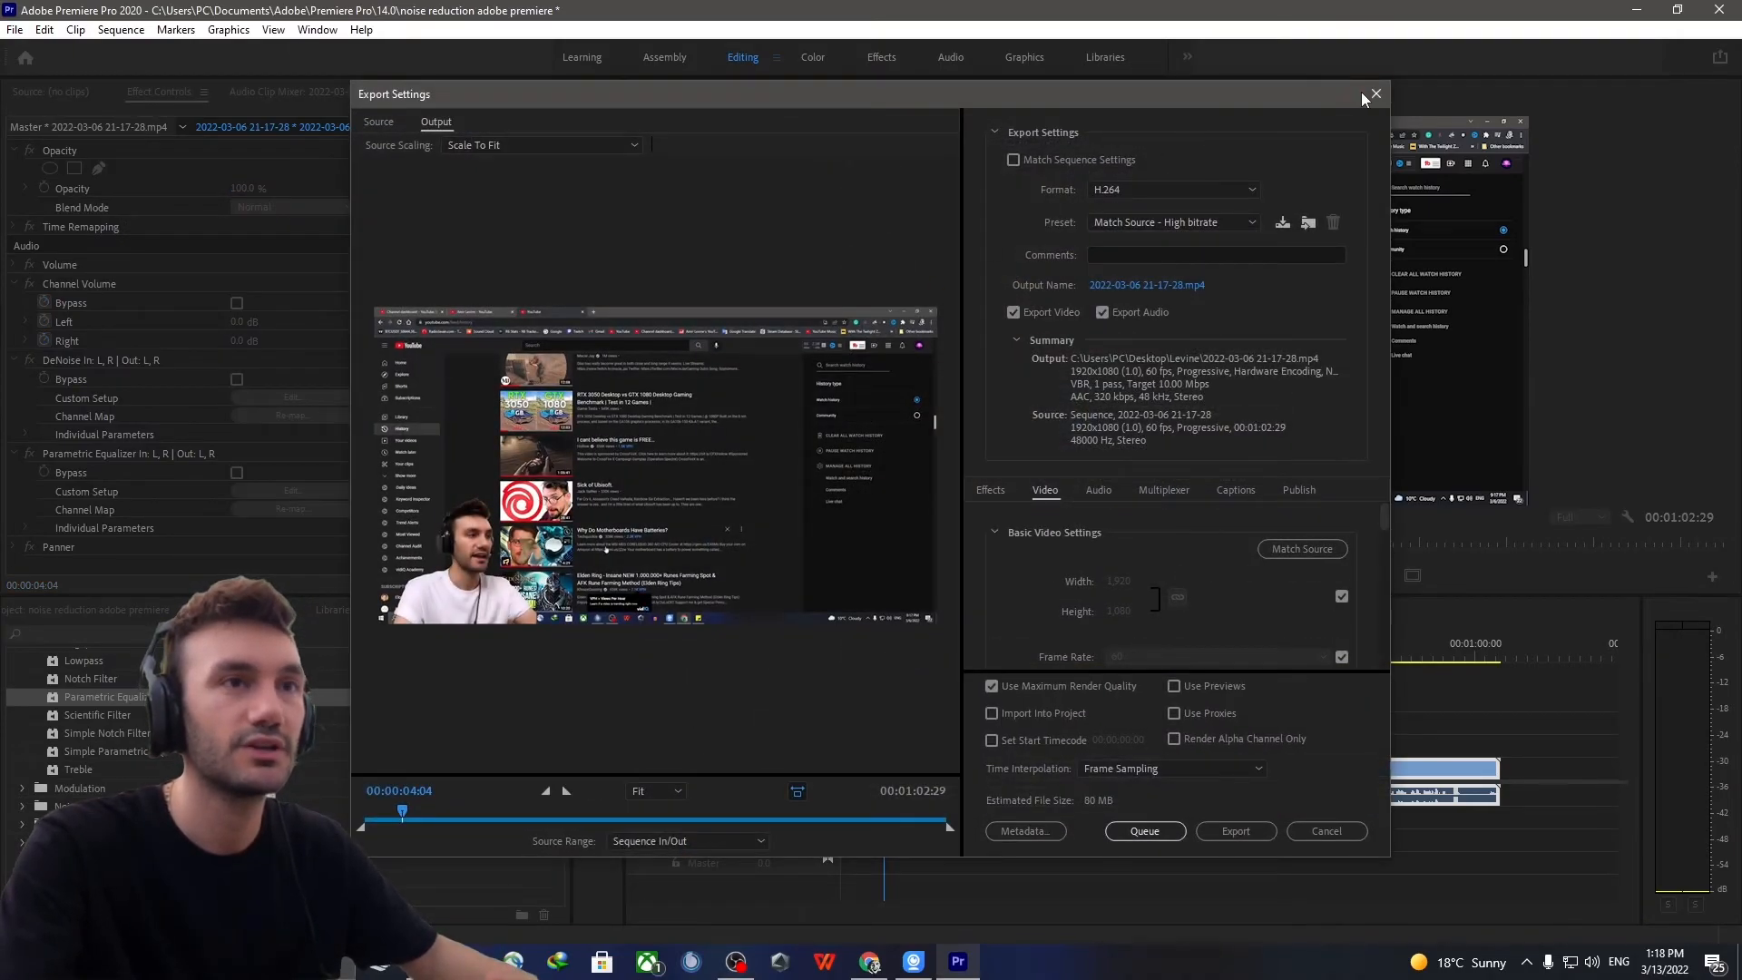
click(1372, 96)
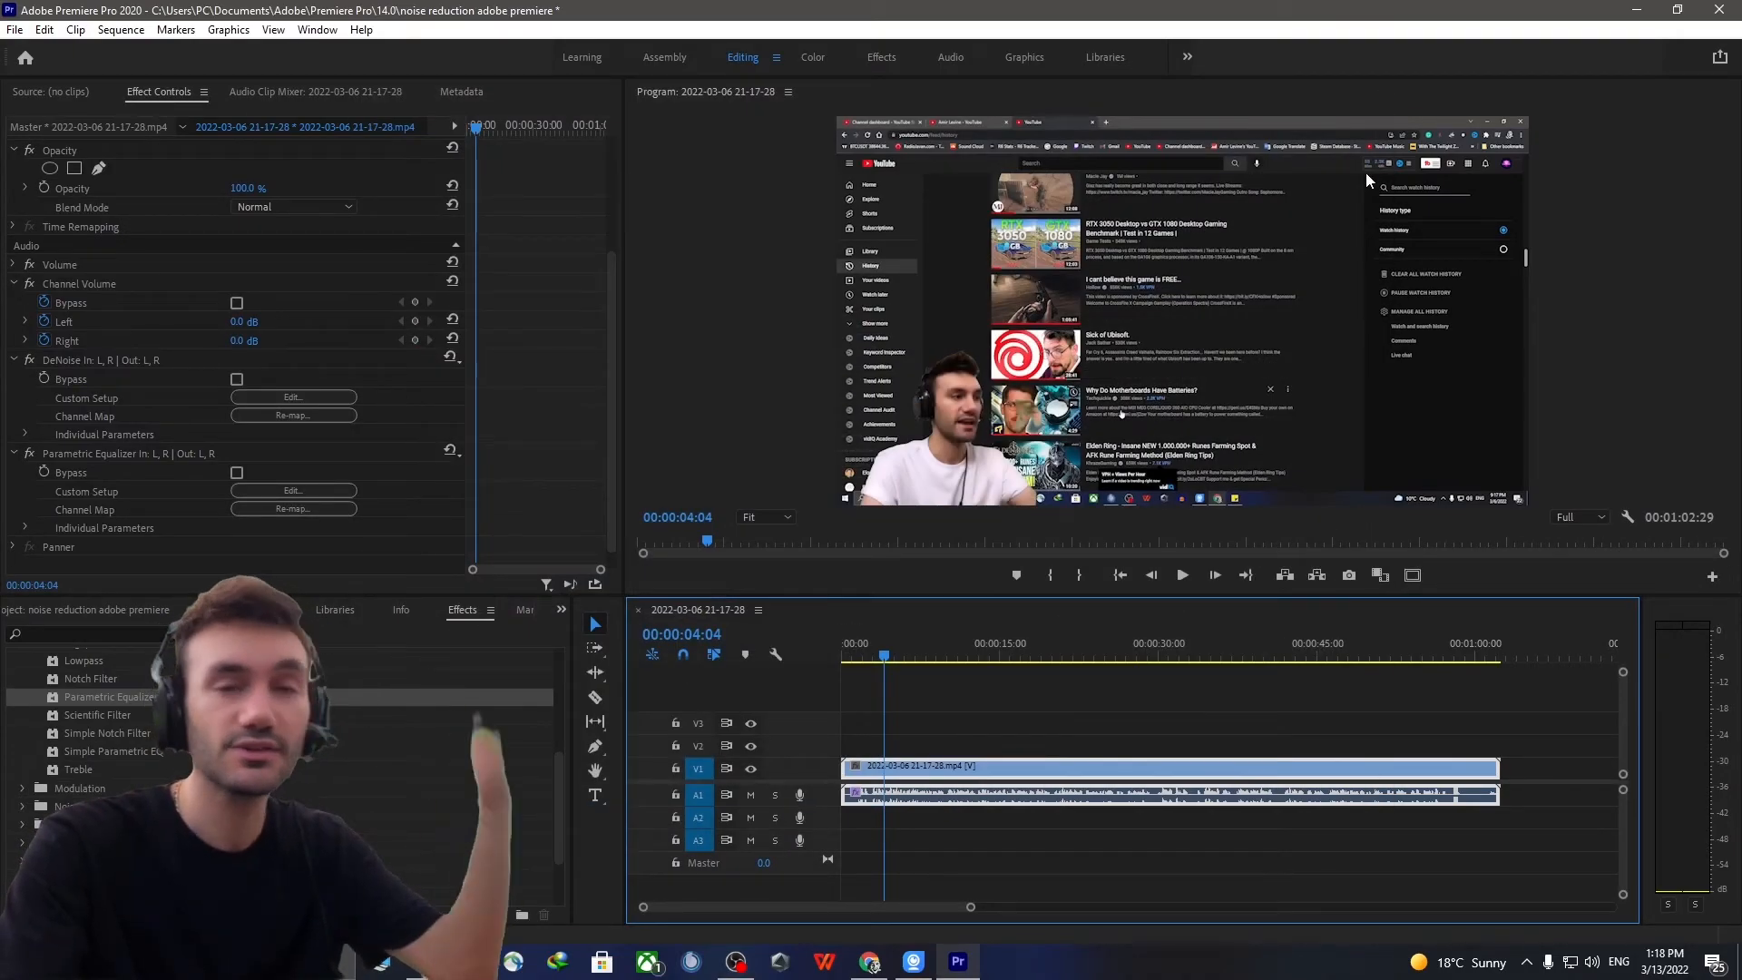